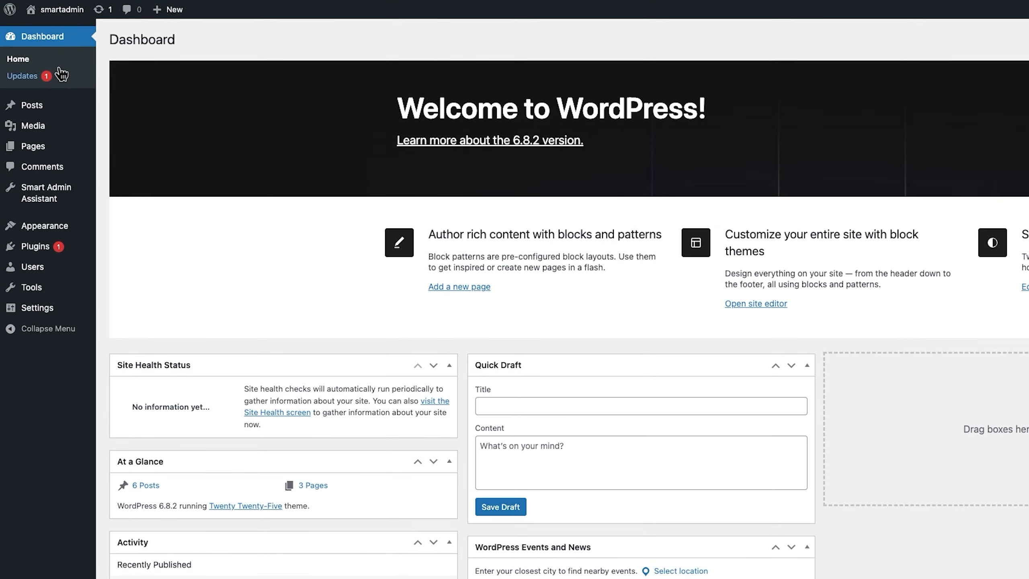
- Open the Smart Admin Assistant dashboard, activate the Admin Interface module, and open its settings
{"action": "mouse_move", "coordinate": [52, 196]}
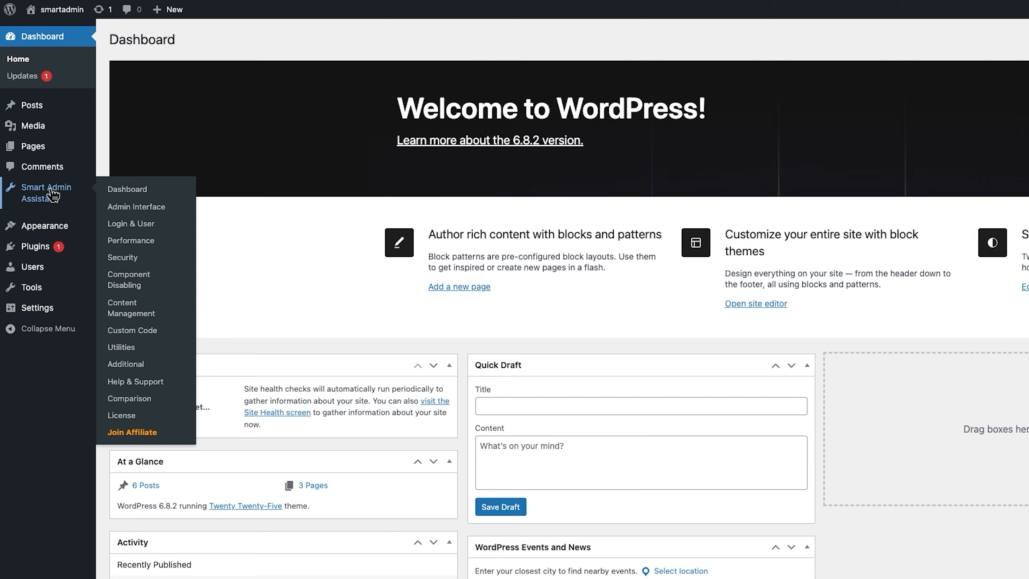
{"action": "left_click", "coordinate": [114, 193]}
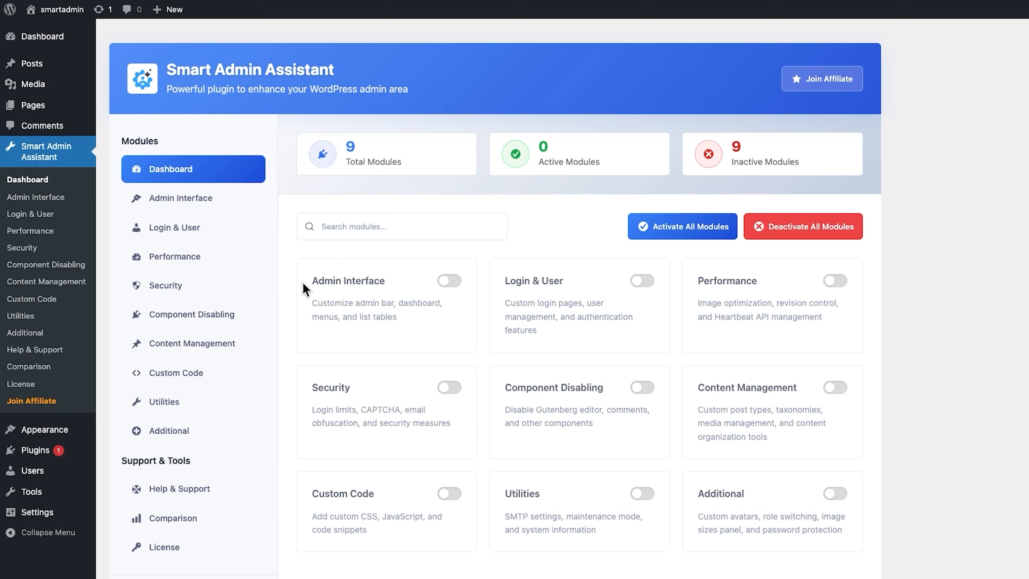
{"action": "left_click", "coordinate": [448, 281]}
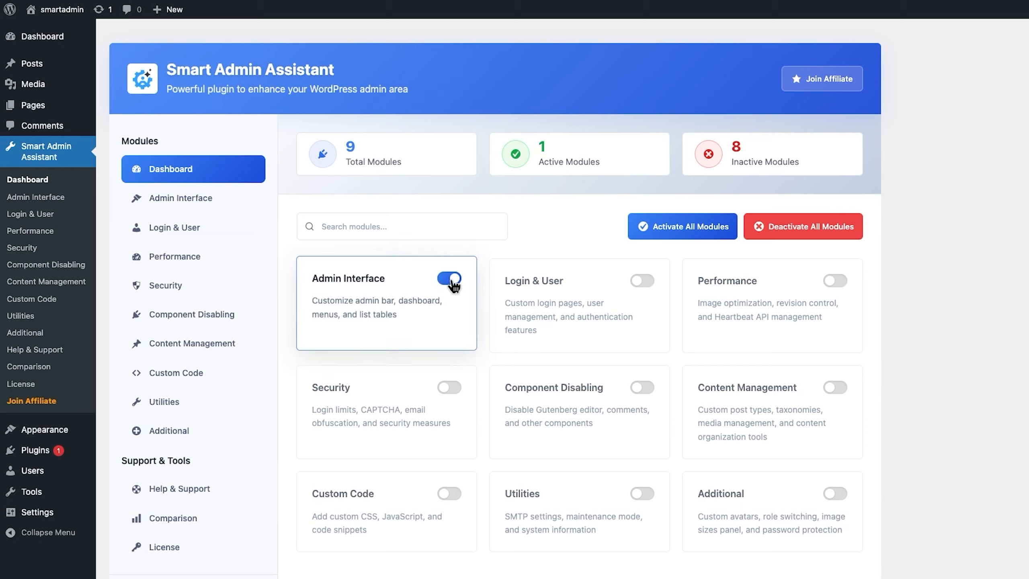
{"action": "left_click", "coordinate": [202, 202]}
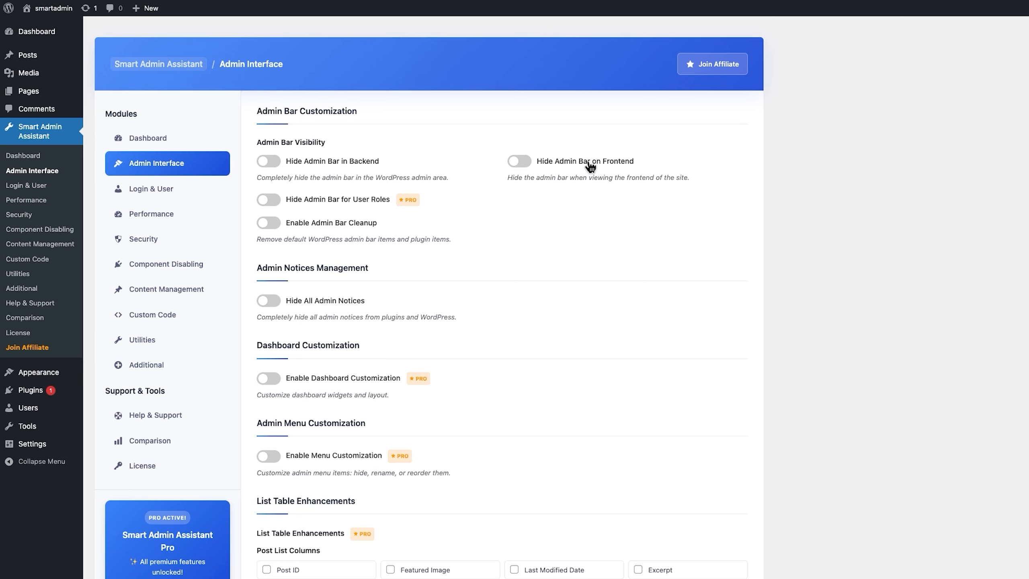
- Enable Hide Admin Bar in Backend and reload the page to check the effect
{"action": "left_click", "coordinate": [269, 163]}
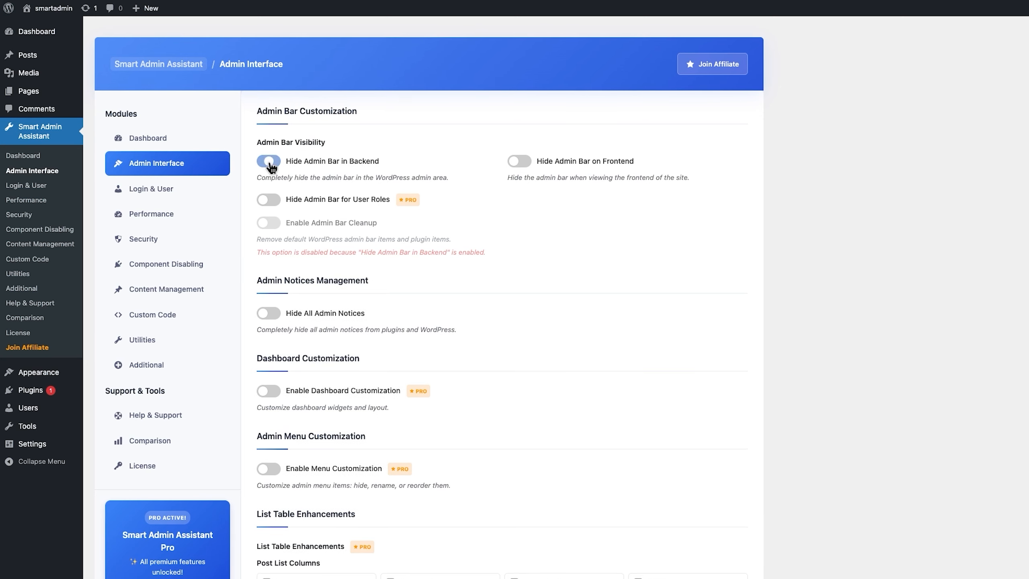
{"action": "right_click", "coordinate": [789, 126]}
{"action": "left_click", "coordinate": [828, 174]}
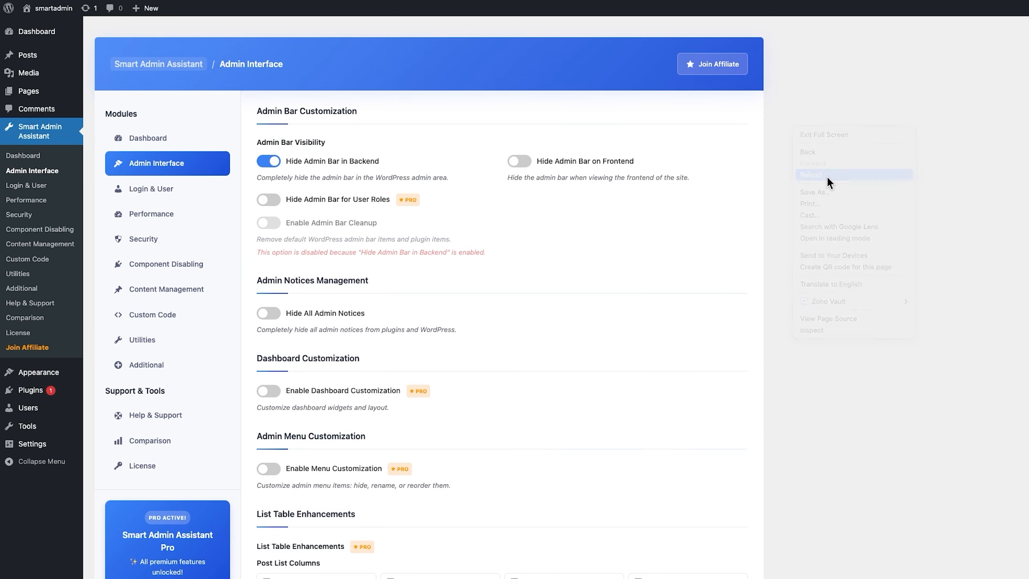
- Disable Hide Admin Bar in Backend and reload the page
{"action": "left_click", "coordinate": [269, 150]}
{"action": "right_click", "coordinate": [868, 183]}
{"action": "left_click", "coordinate": [887, 230]}
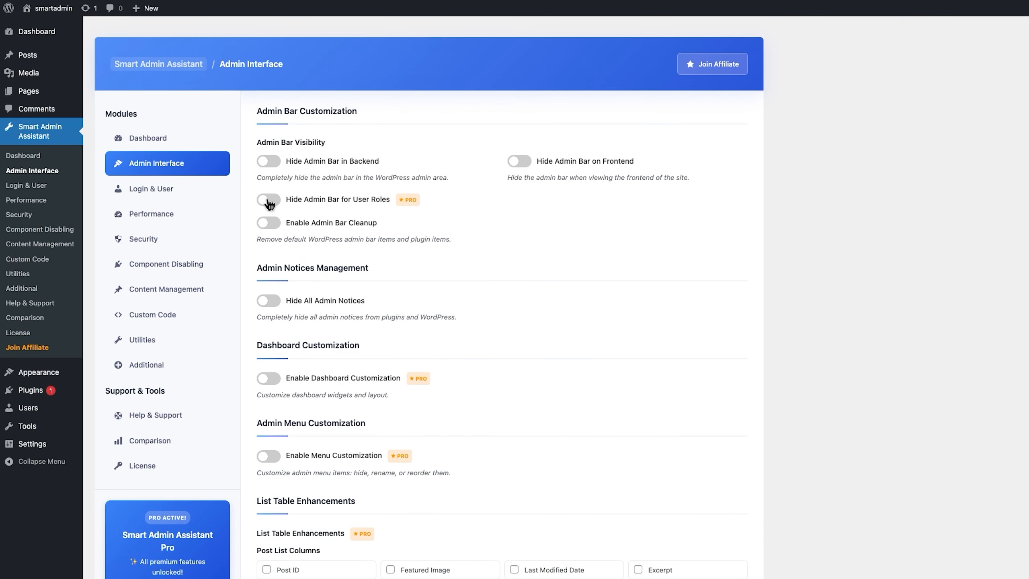
- Enable Hide Admin Bar for User Roles in the admin bar visibility settings
{"action": "left_click", "coordinate": [269, 201]}
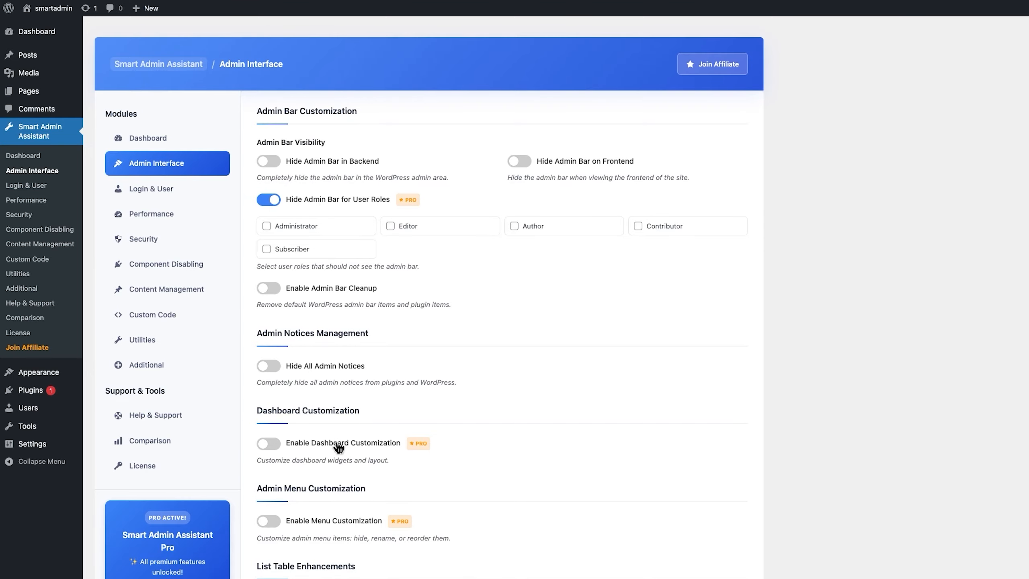
- Turn on Dashboard Customization to look at its widget and layout options, and turn it off again
{"action": "left_click", "coordinate": [269, 445]}
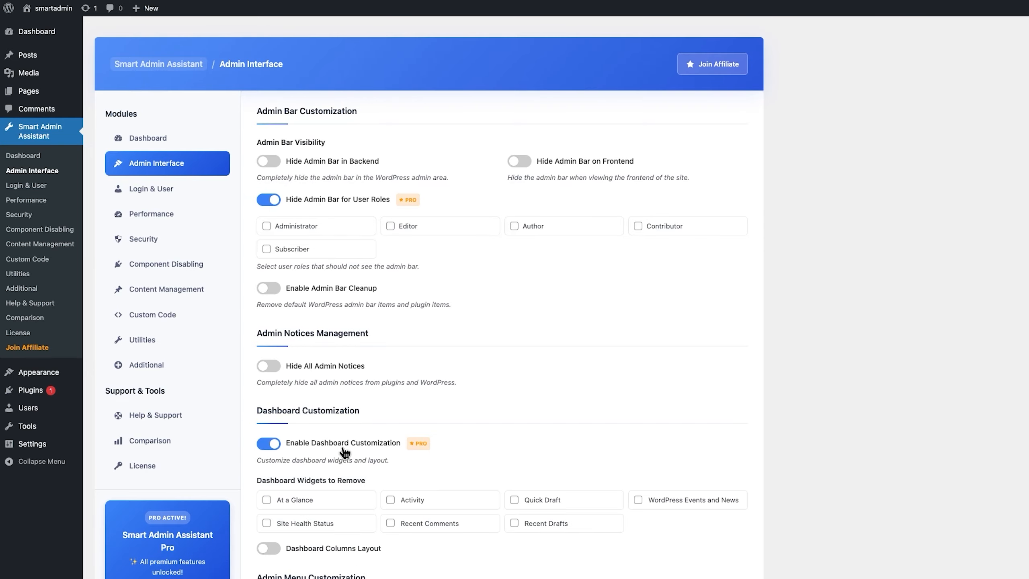
{"action": "scroll", "coordinate": [387, 439], "scroll_direction": "down", "scroll_amount": 3}
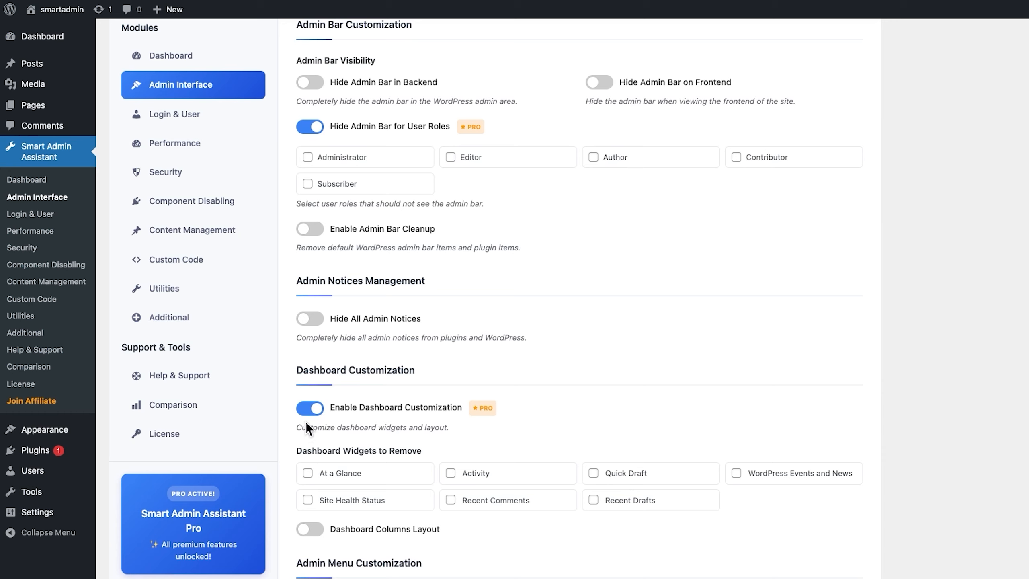
{"action": "left_click", "coordinate": [312, 411]}
- Enable Menu Customization, hide the Dashboard and Media menu items, and reload the page to check the admin menu
{"action": "scroll", "coordinate": [365, 385], "scroll_direction": "down", "scroll_amount": 3}
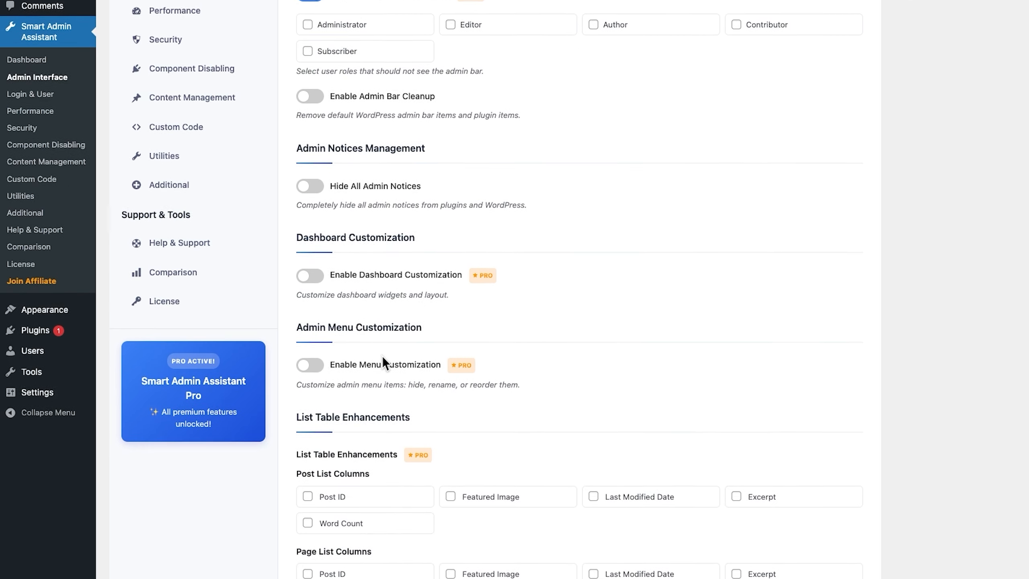
{"action": "scroll", "coordinate": [383, 341], "scroll_direction": "down", "scroll_amount": 2}
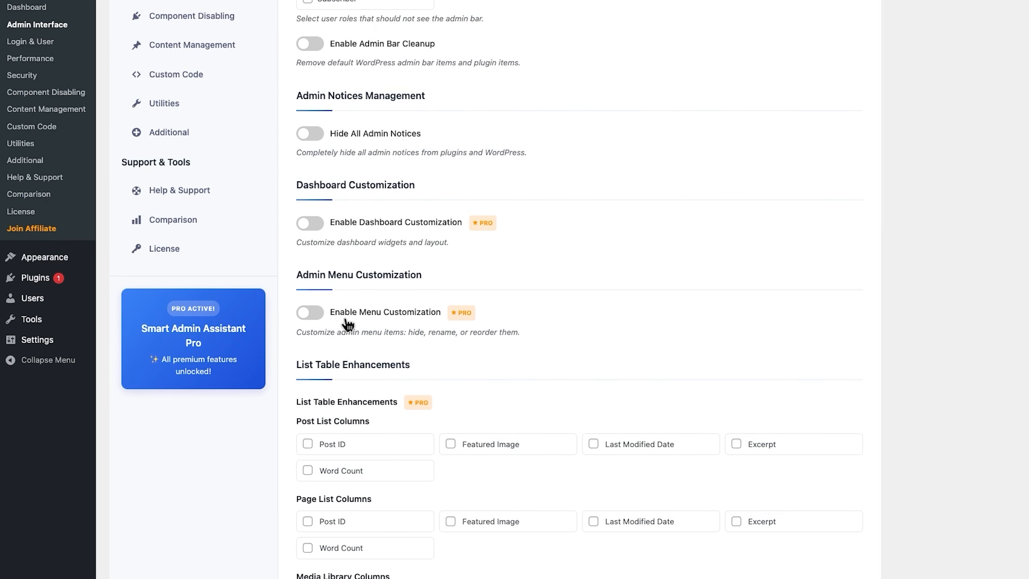
{"action": "left_click", "coordinate": [321, 317]}
{"action": "scroll", "coordinate": [694, 344], "scroll_direction": "down", "scroll_amount": 4}
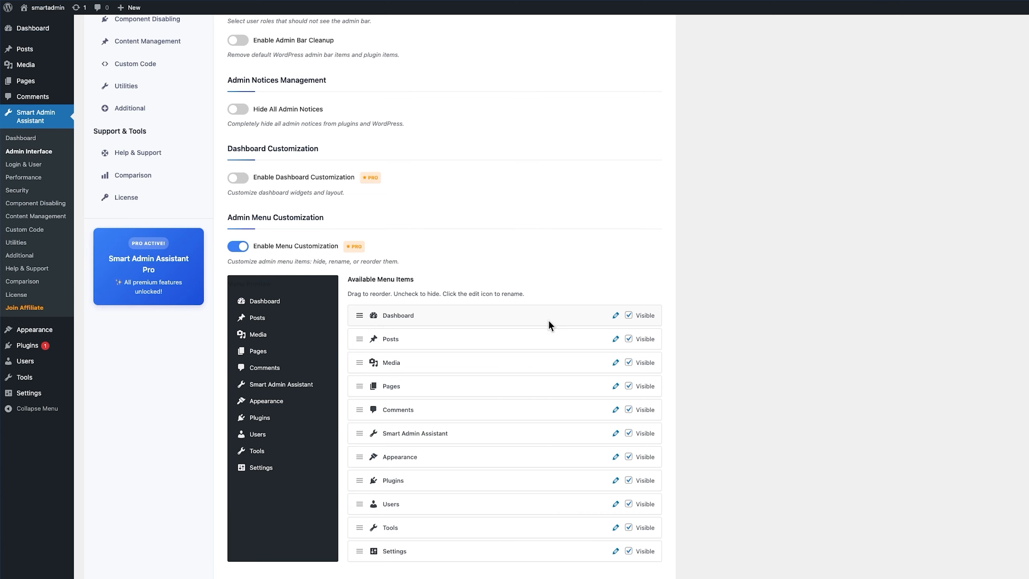
{"action": "left_click", "coordinate": [629, 315]}
{"action": "left_click", "coordinate": [629, 363]}
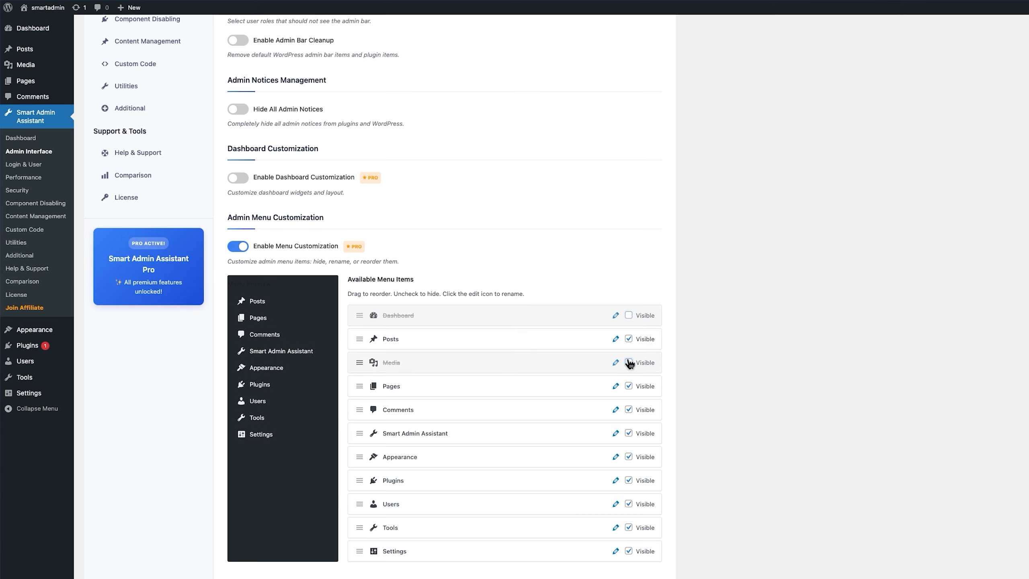
{"action": "right_click", "coordinate": [757, 245]}
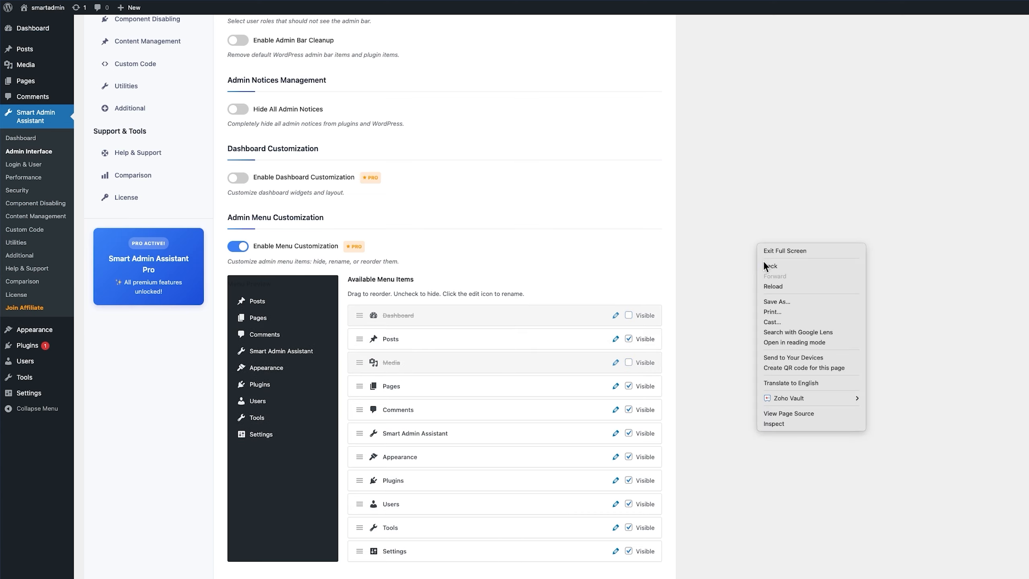
{"action": "left_click", "coordinate": [768, 285]}
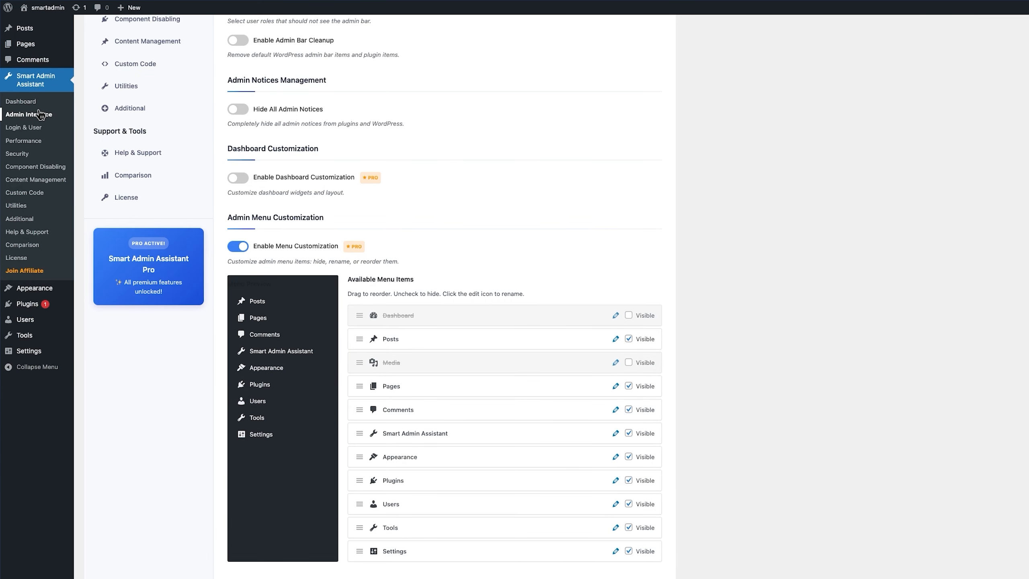
- Make the Dashboard and Media menu items visible again, reload the page, and disable Menu Customization
{"action": "left_click", "coordinate": [629, 316]}
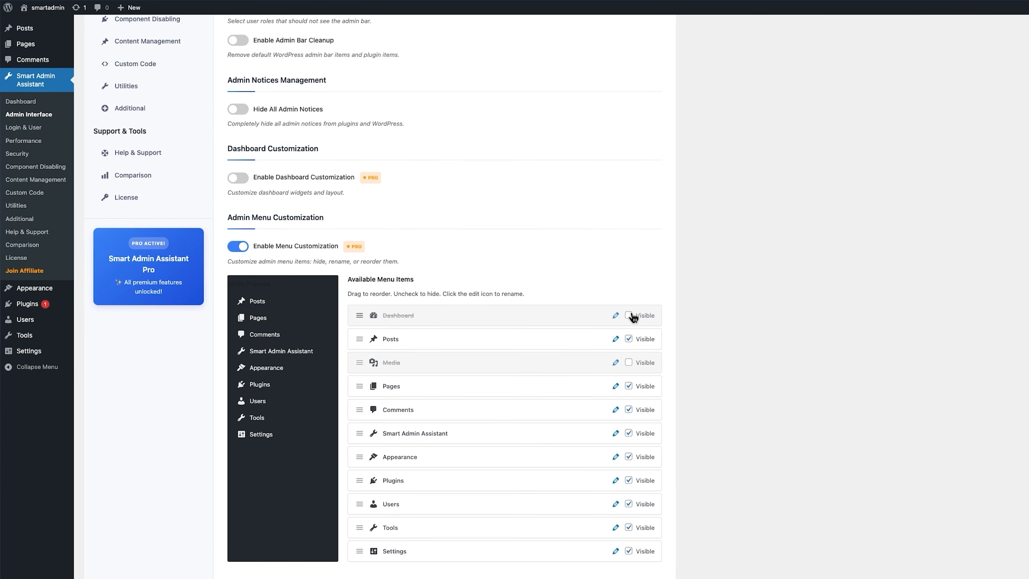
{"action": "left_click", "coordinate": [628, 363]}
{"action": "right_click", "coordinate": [722, 276]}
{"action": "left_click", "coordinate": [735, 315]}
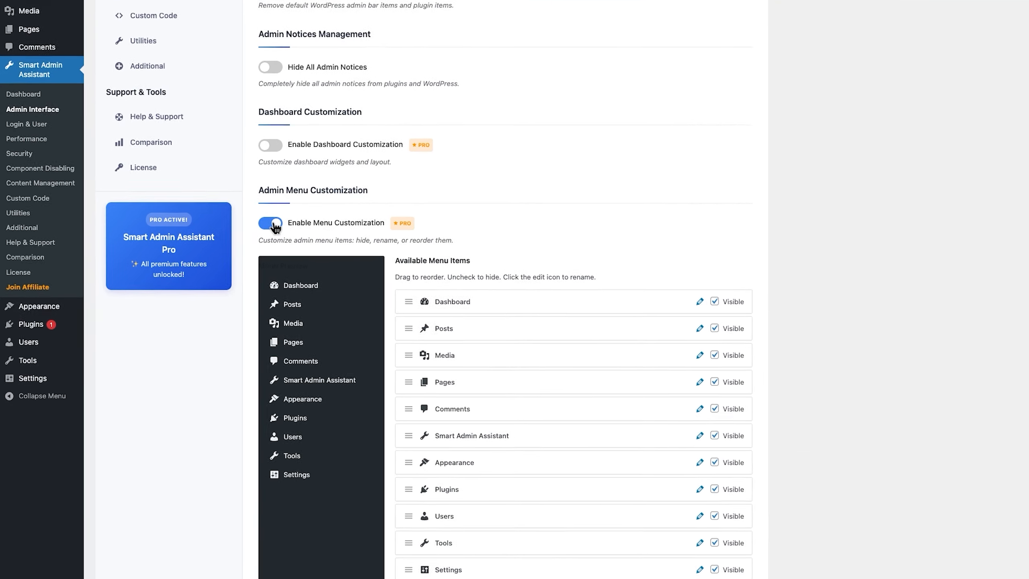
{"action": "left_click", "coordinate": [276, 227]}
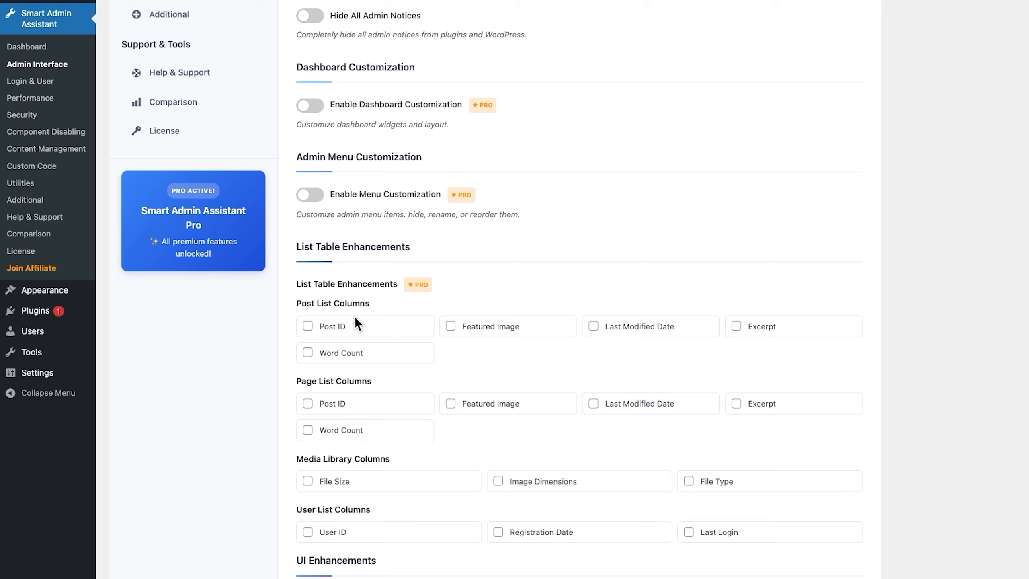
- Enable the Post ID, Featured Image, Last Modified Date and Excerpt columns for the post list
{"action": "left_click", "coordinate": [310, 328]}
{"action": "left_click", "coordinate": [451, 329]}
{"action": "left_click", "coordinate": [736, 327]}
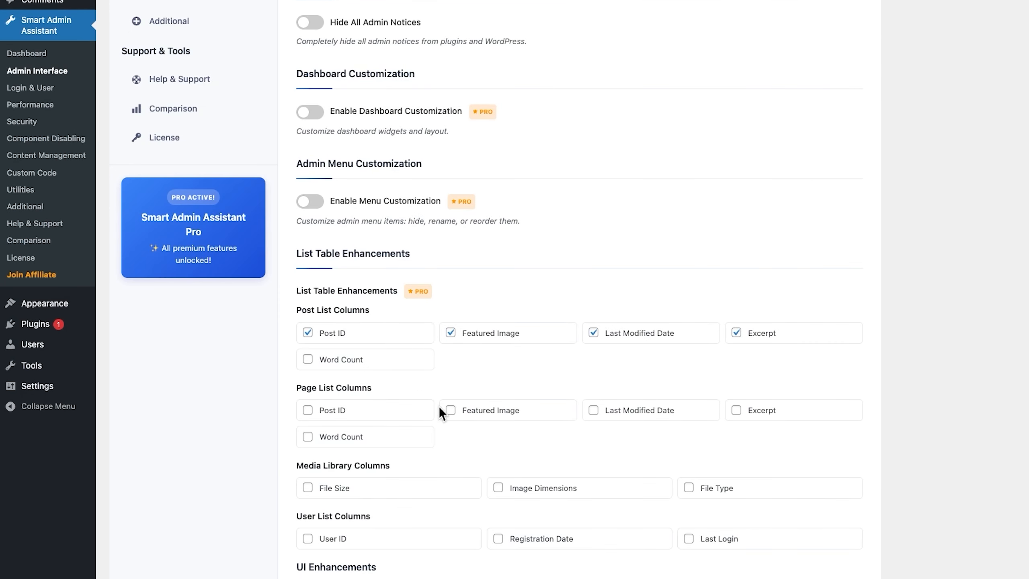
- Review the remaining Admin Interface settings for list columns, UI enhancements and footer customization
{"action": "scroll", "coordinate": [439, 406], "scroll_direction": "down", "scroll_amount": 4}
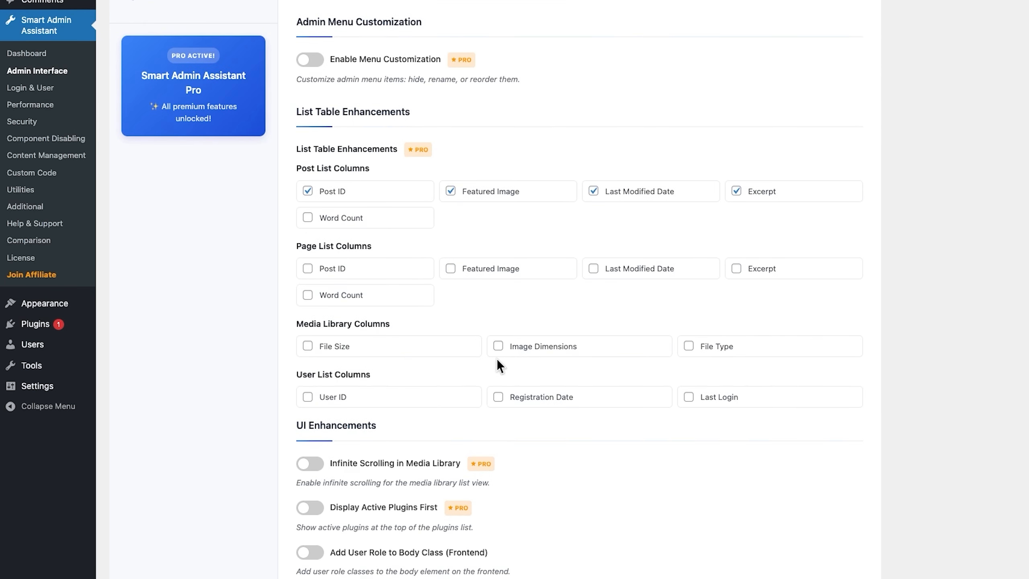
{"action": "scroll", "coordinate": [621, 387], "scroll_direction": "down", "scroll_amount": 4}
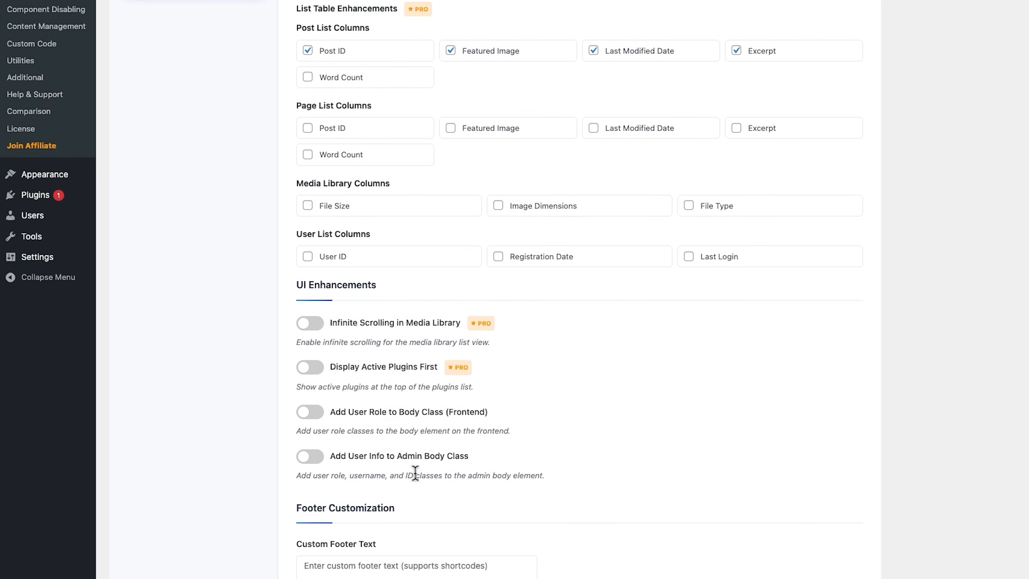
{"action": "scroll", "coordinate": [480, 469], "scroll_direction": "down", "scroll_amount": 1}
{"action": "scroll", "coordinate": [481, 470], "scroll_direction": "down", "scroll_amount": 6}
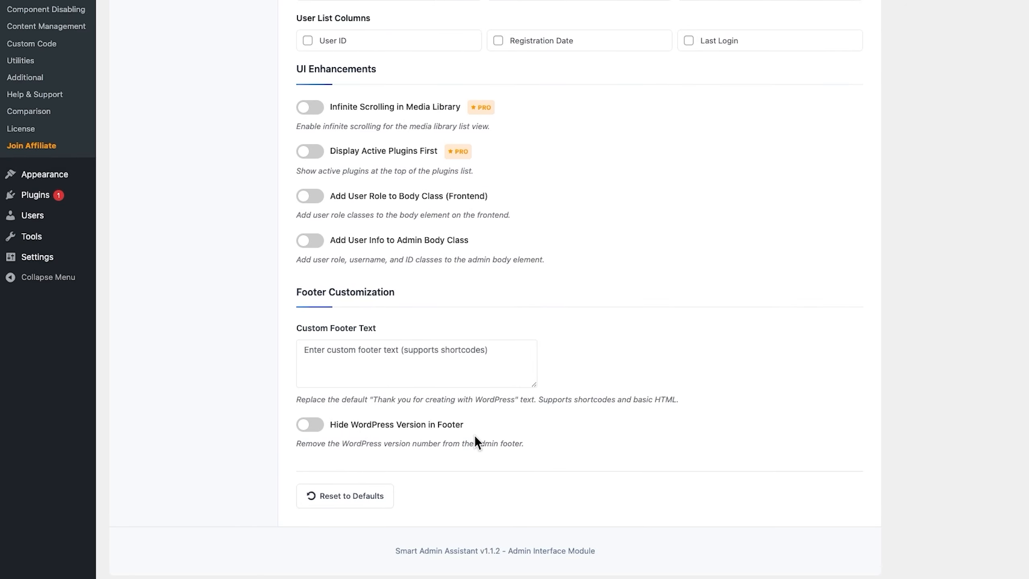
- Return to the module dashboard, activate the Login & User module, and open its settings
{"action": "scroll", "coordinate": [389, 567], "scroll_direction": "up", "scroll_amount": 13}
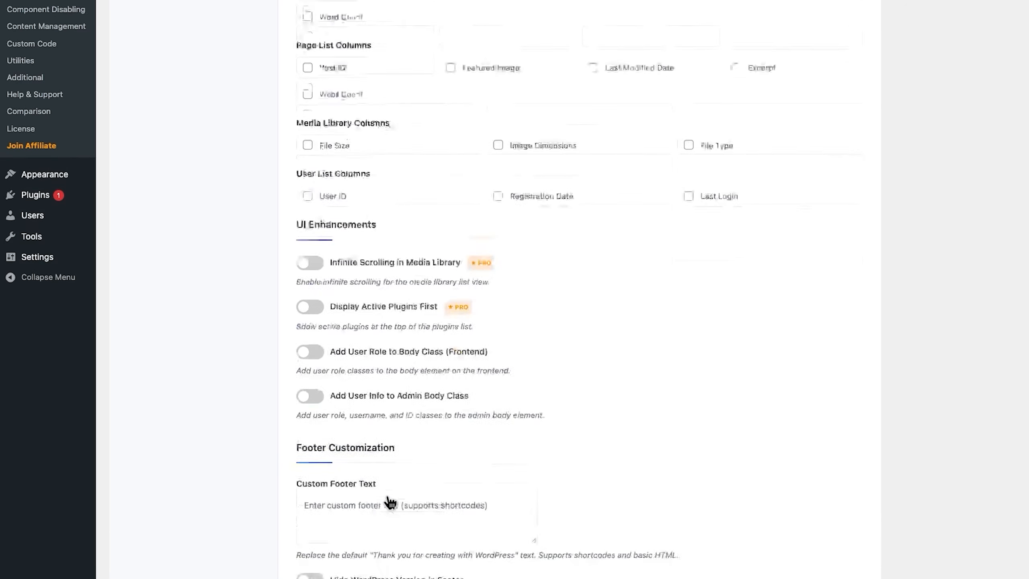
{"action": "scroll", "coordinate": [389, 566], "scroll_direction": "up", "scroll_amount": 14}
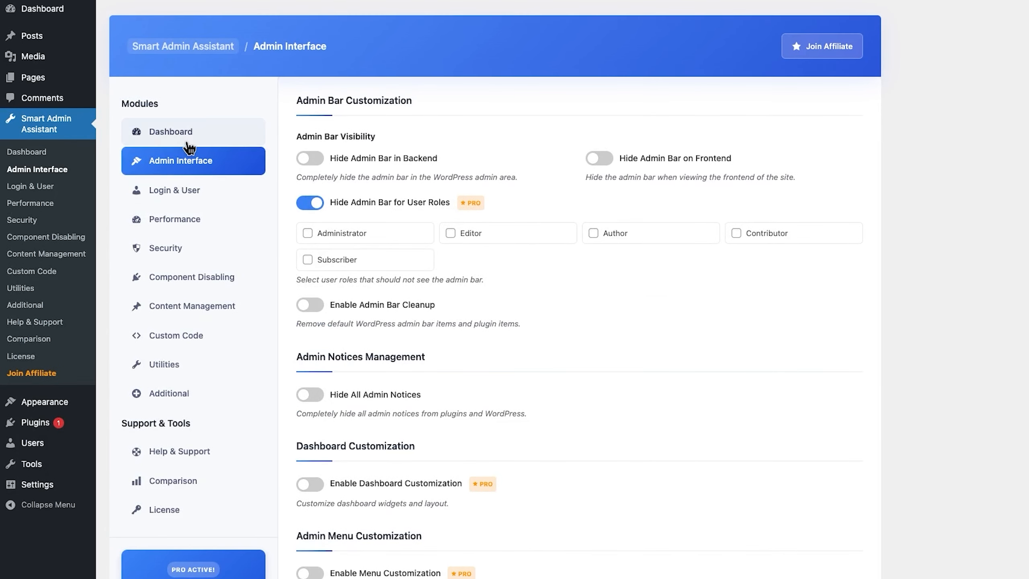
{"action": "left_click", "coordinate": [185, 140]}
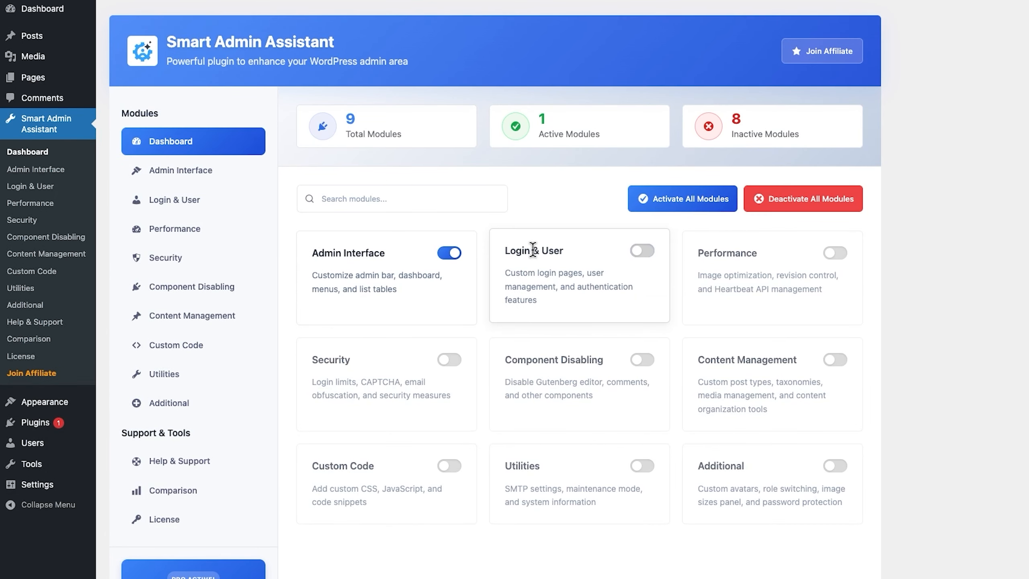
{"action": "left_click", "coordinate": [641, 251]}
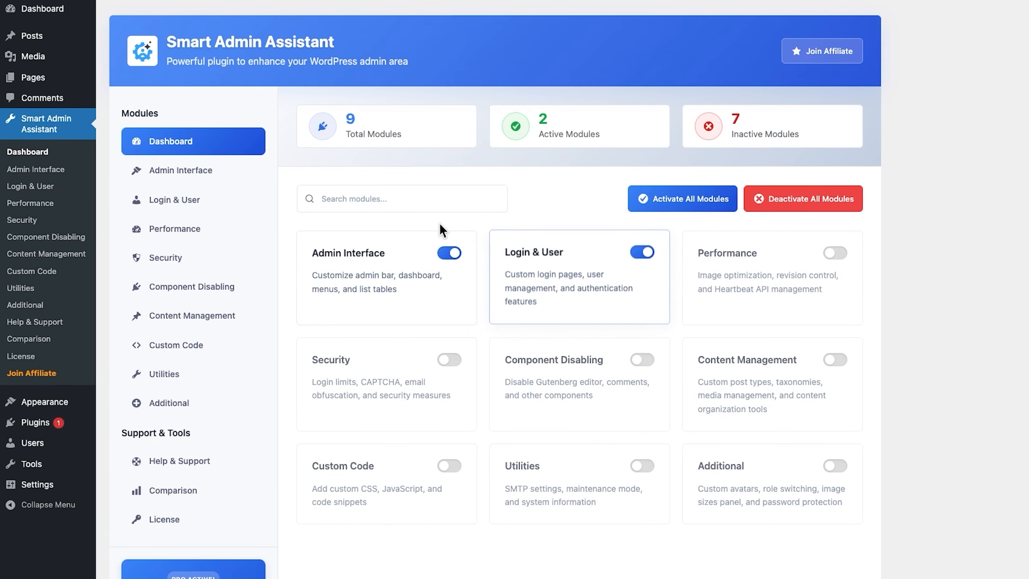
{"action": "left_click", "coordinate": [214, 208]}
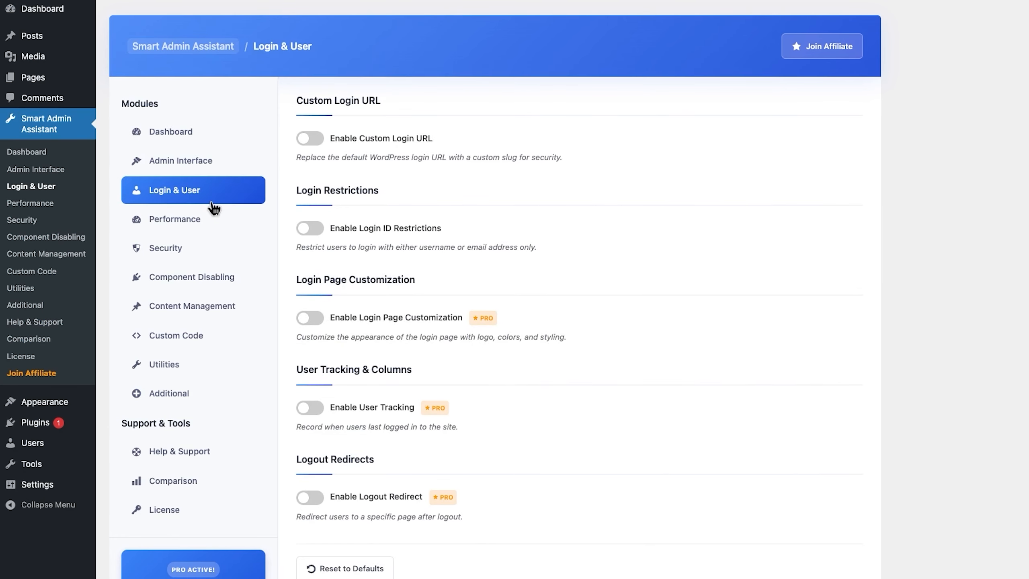
- Enable the custom login URL with the slug userlogin, and check the available default login URL redirection options
{"action": "left_click", "coordinate": [315, 150]}
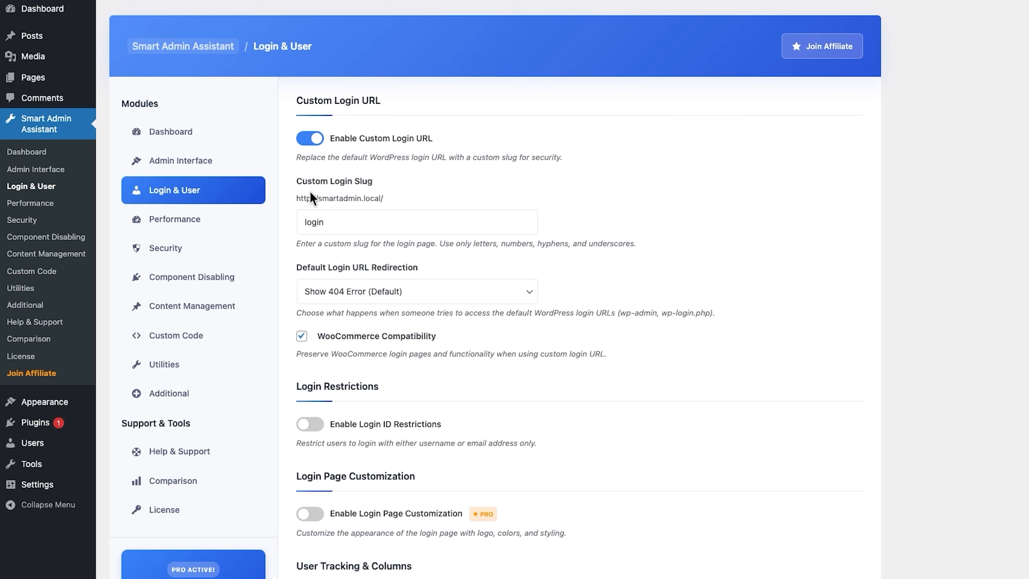
{"action": "left_click_drag", "start_coordinate": [350, 221], "coordinate": [298, 222]}
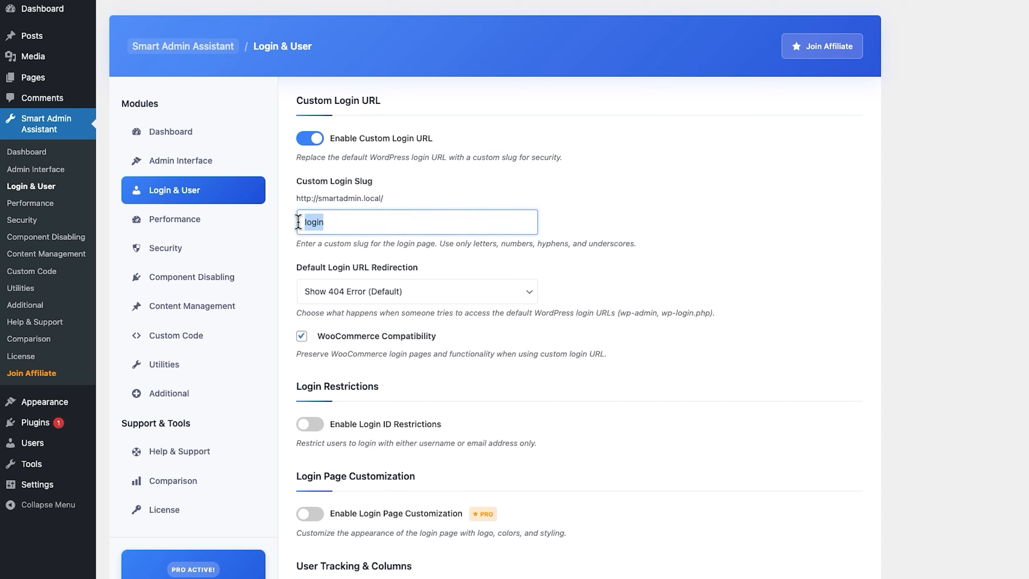
{"action": "type", "text": "userlogin"}
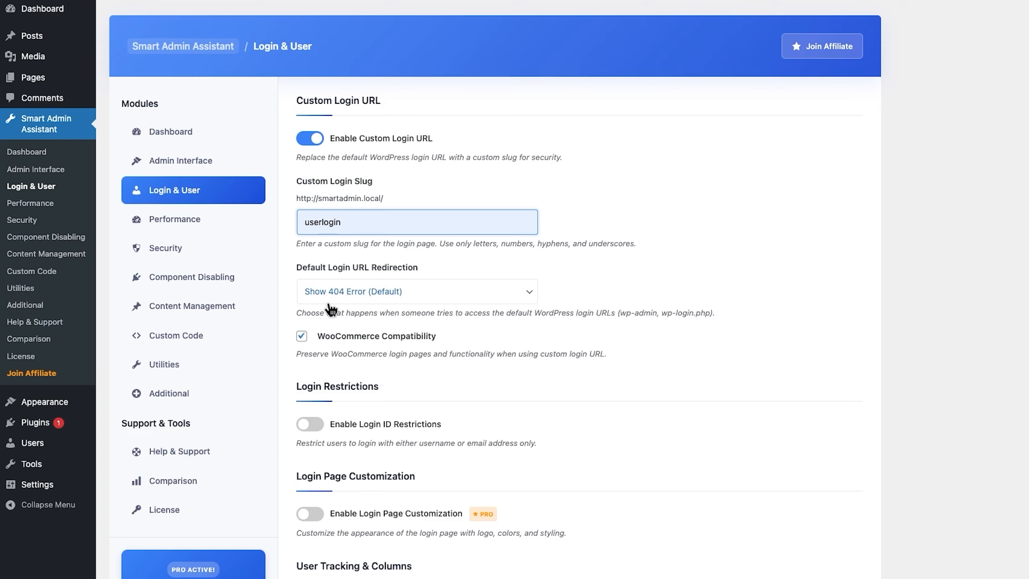
{"action": "left_click", "coordinate": [468, 302]}
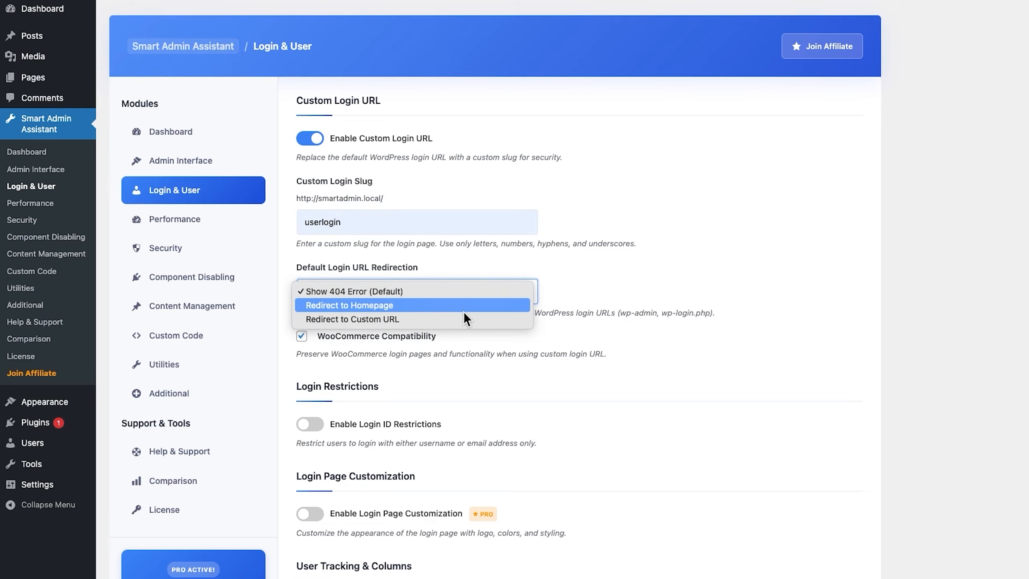
{"action": "left_click", "coordinate": [471, 271]}
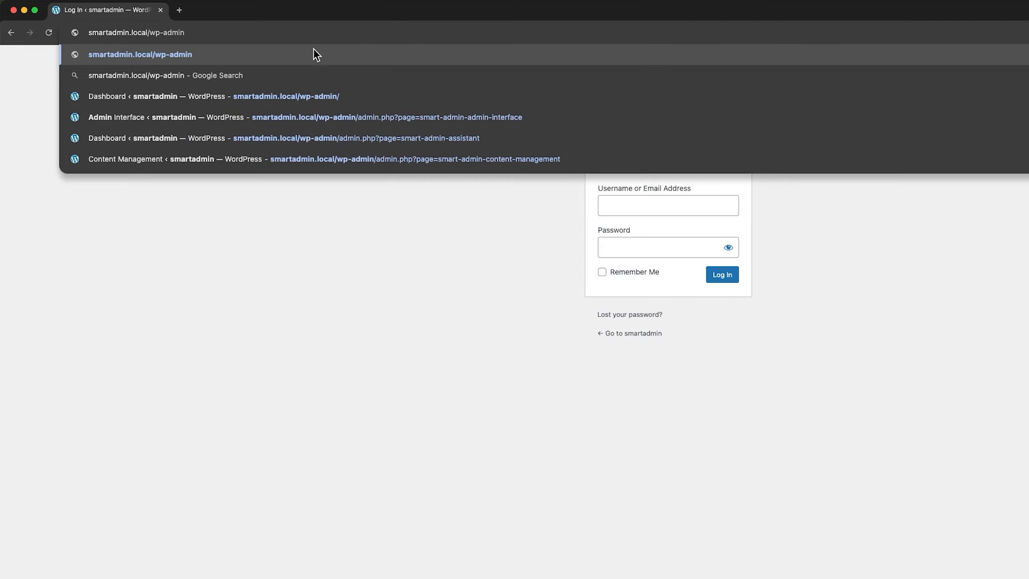
- Load smartadmin.local/wp-admin in the logged-out browser window to test the default login URL
{"action": "key", "text": "Return"}
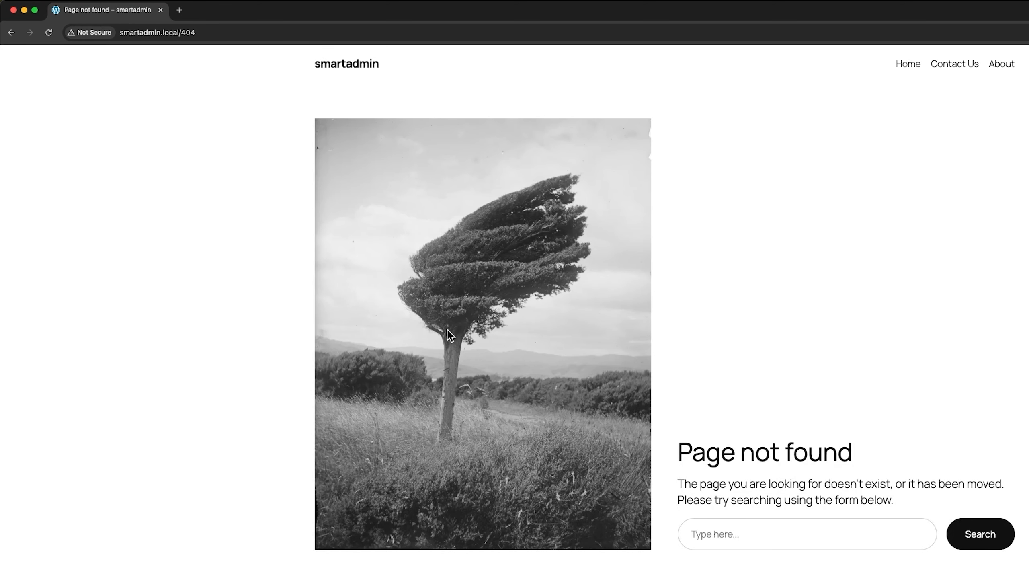
- Load smartadmin.local/userlogin in the logged-out browser window to test the custom login URL
{"action": "left_click", "coordinate": [180, 32]}
{"action": "double_click", "coordinate": [187, 33]}
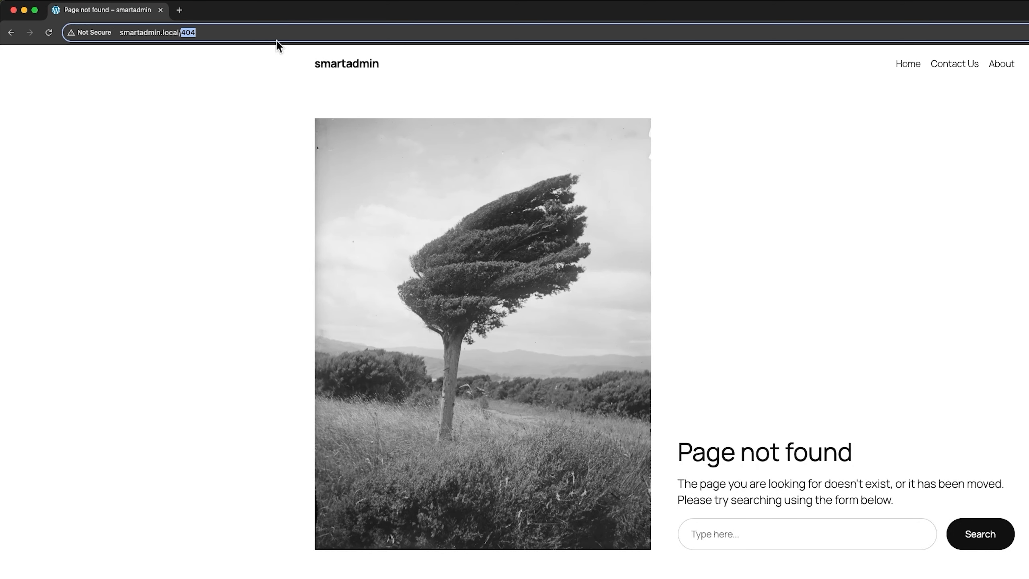
{"action": "type", "text": "userlogin"}
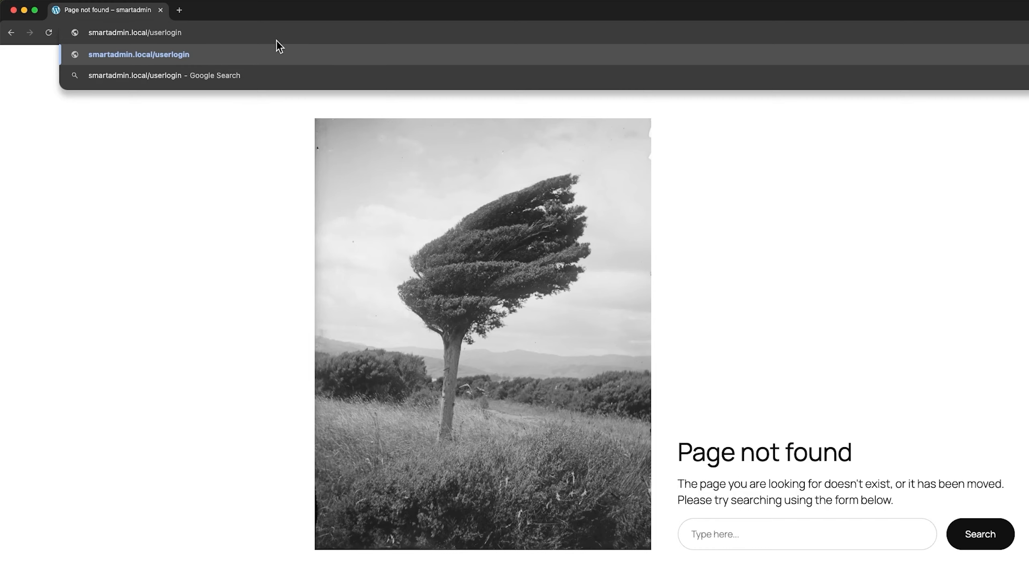
{"action": "key", "text": "Return"}
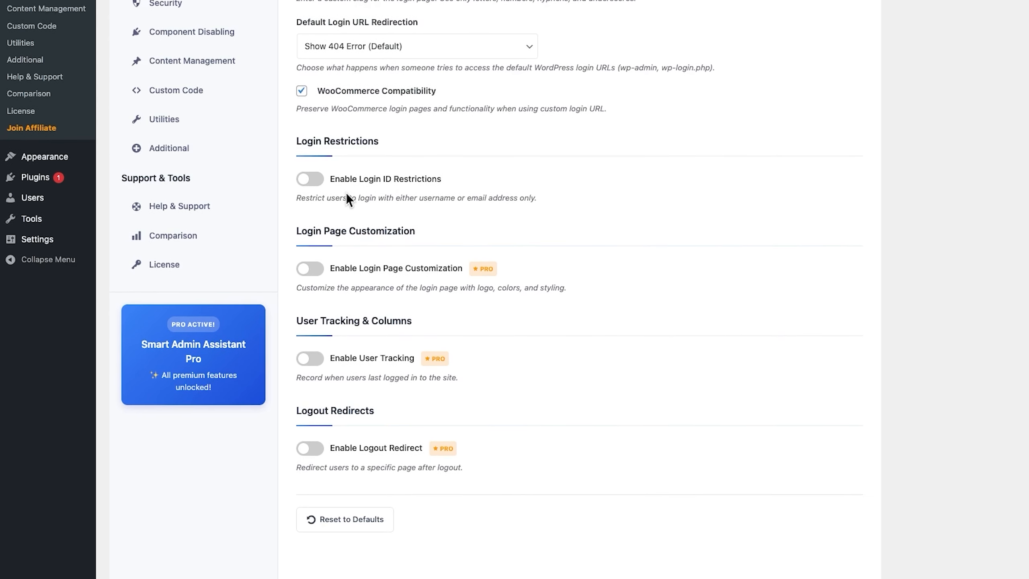
- Enable Login Page Customization and choose Group-28.png from the media library as the custom logo
{"action": "left_click", "coordinate": [315, 271]}
{"action": "scroll", "coordinate": [517, 274], "scroll_direction": "down", "scroll_amount": 2}
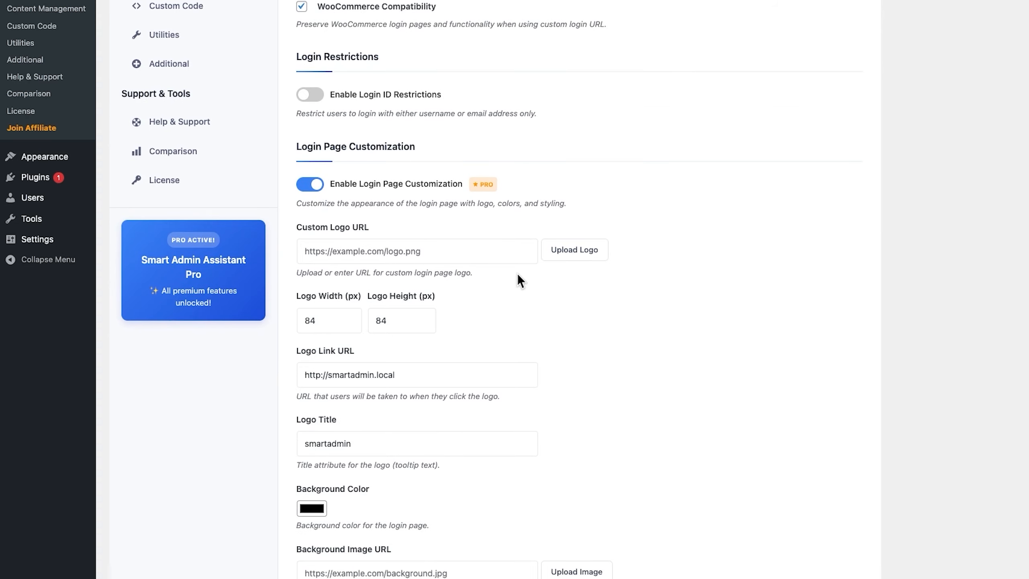
{"action": "left_click", "coordinate": [559, 254]}
{"action": "left_click", "coordinate": [67, 134]}
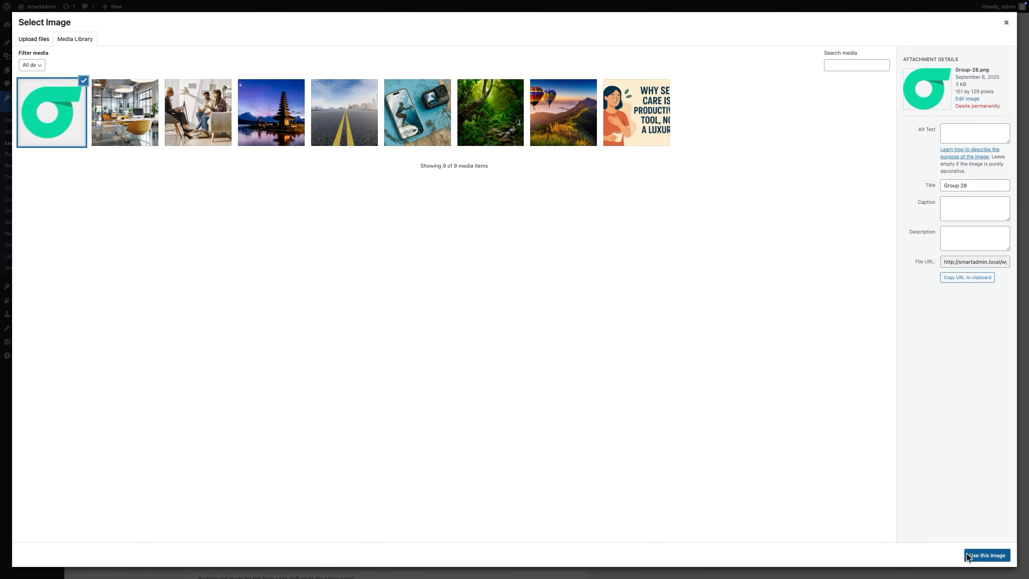
{"action": "left_click", "coordinate": [966, 555]}
- Set the login page's background color to light cyan, RGB 214, 255, 254
{"action": "scroll", "coordinate": [422, 435], "scroll_direction": "down", "scroll_amount": 3}
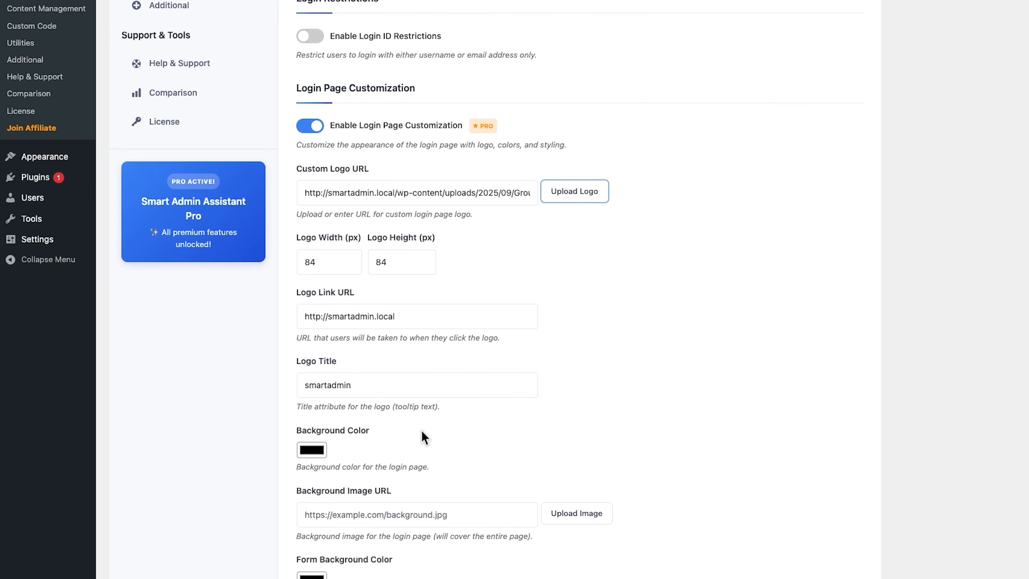
{"action": "scroll", "coordinate": [346, 358], "scroll_direction": "down", "scroll_amount": 2}
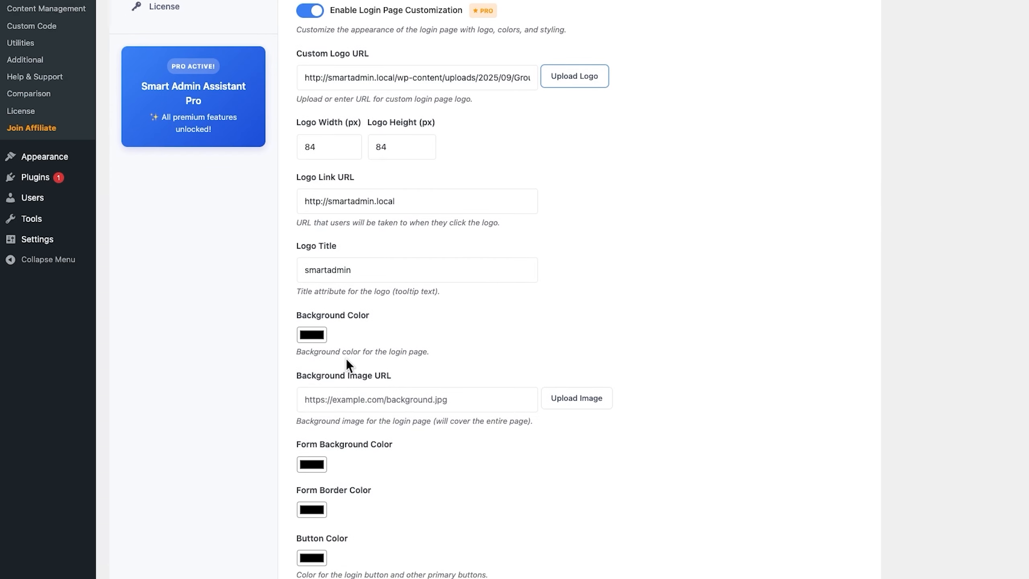
{"action": "left_click", "coordinate": [316, 341]}
{"action": "left_click_drag", "start_coordinate": [367, 442], "coordinate": [389, 441]}
{"action": "left_click", "coordinate": [320, 345]}
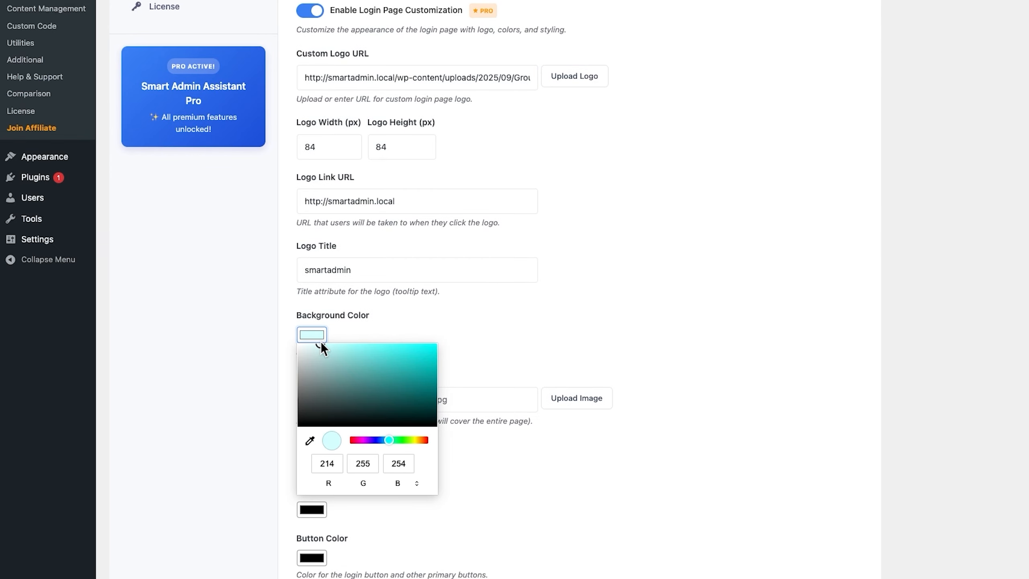
{"action": "left_click", "coordinate": [320, 343]}
- Set the login page's Form Background Color to white
{"action": "scroll", "coordinate": [422, 407], "scroll_direction": "down", "scroll_amount": 1}
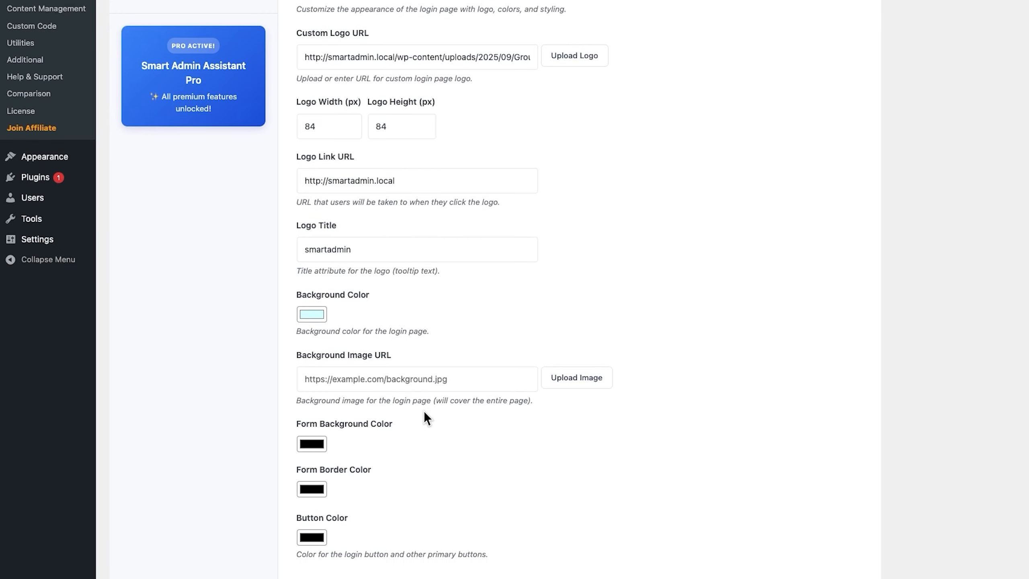
{"action": "left_click", "coordinate": [307, 445]}
{"action": "left_click_drag", "start_coordinate": [309, 301], "coordinate": [289, 277]}
{"action": "left_click", "coordinate": [379, 484]}
{"action": "scroll", "coordinate": [365, 496], "scroll_direction": "down", "scroll_amount": 1}
{"action": "scroll", "coordinate": [383, 523], "scroll_direction": "down", "scroll_amount": 1}
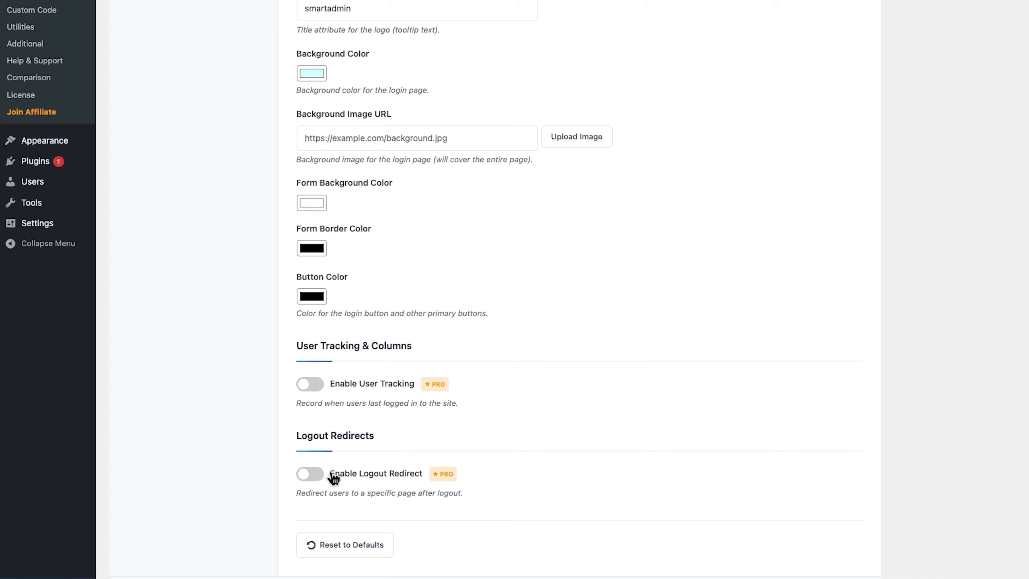
- Return to the module dashboard, activate the Performance module, and activate all remaining modules at once
{"action": "scroll", "coordinate": [381, 436], "scroll_direction": "up", "scroll_amount": 15}
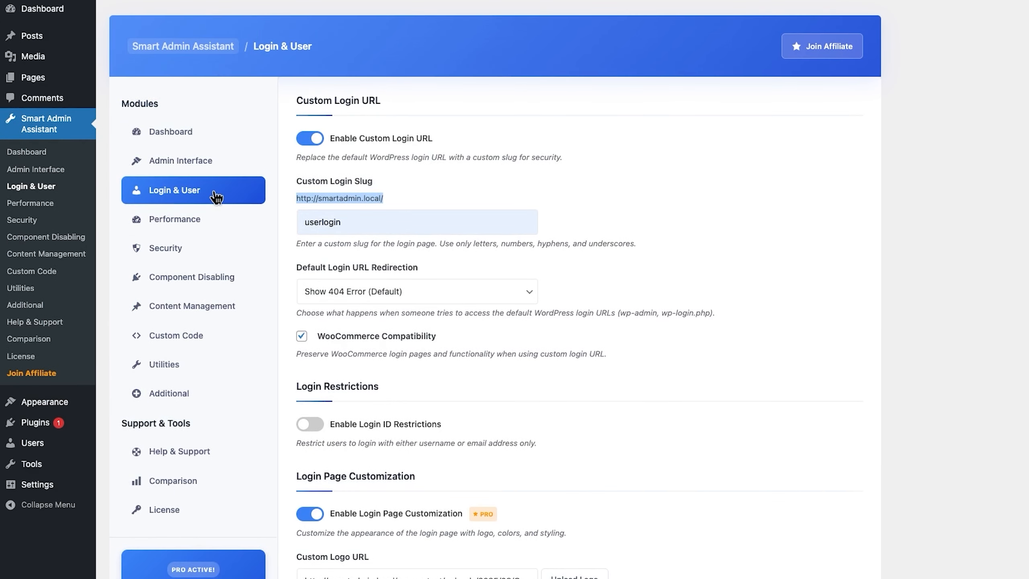
{"action": "left_click", "coordinate": [190, 143]}
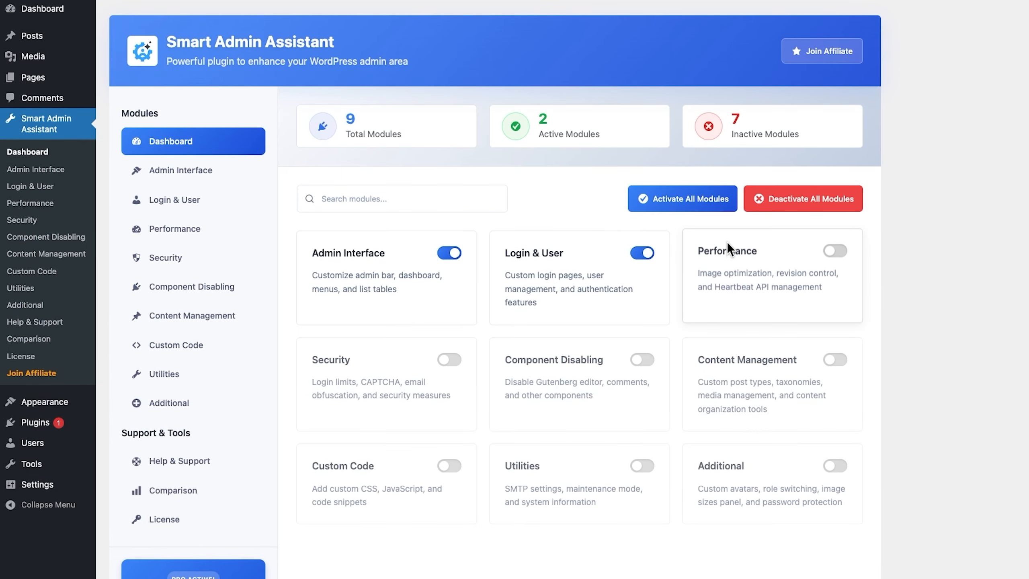
{"action": "left_click", "coordinate": [831, 251]}
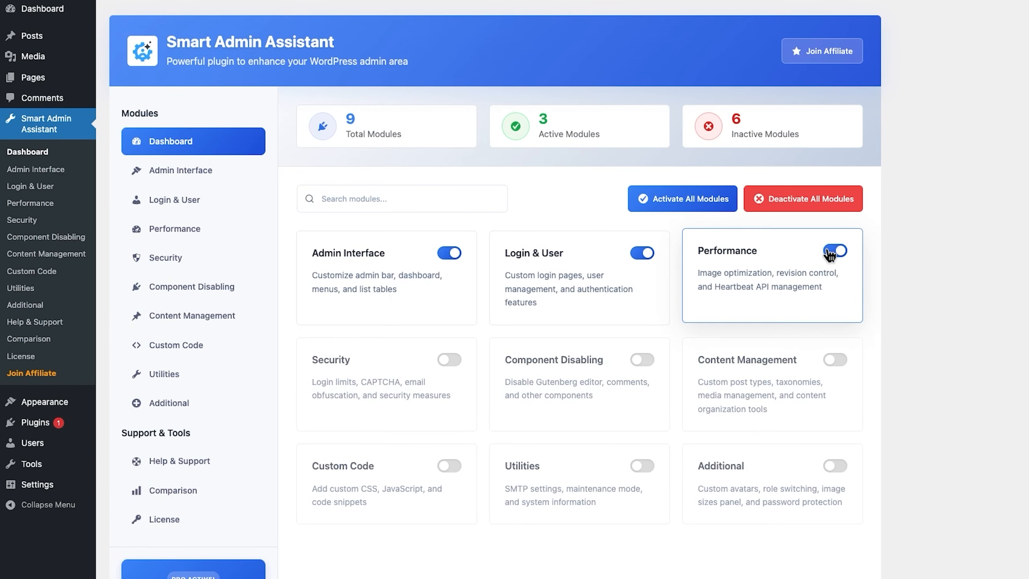
{"action": "left_click", "coordinate": [698, 213]}
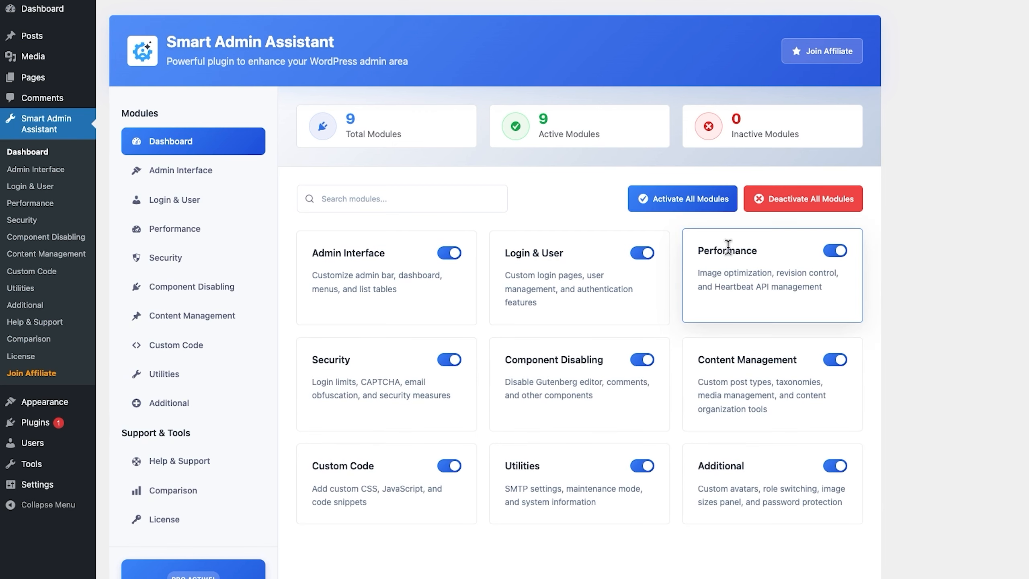
- Open the Performance module settings and enable Revision Control with a maximum of 3 revisions to keep
{"action": "left_click", "coordinate": [215, 229]}
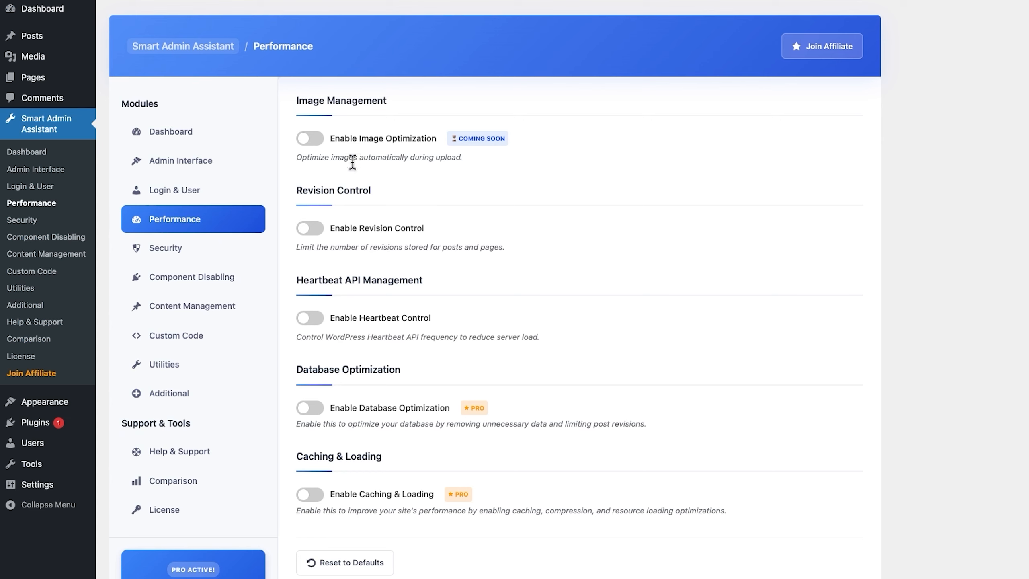
{"action": "left_click", "coordinate": [312, 228]}
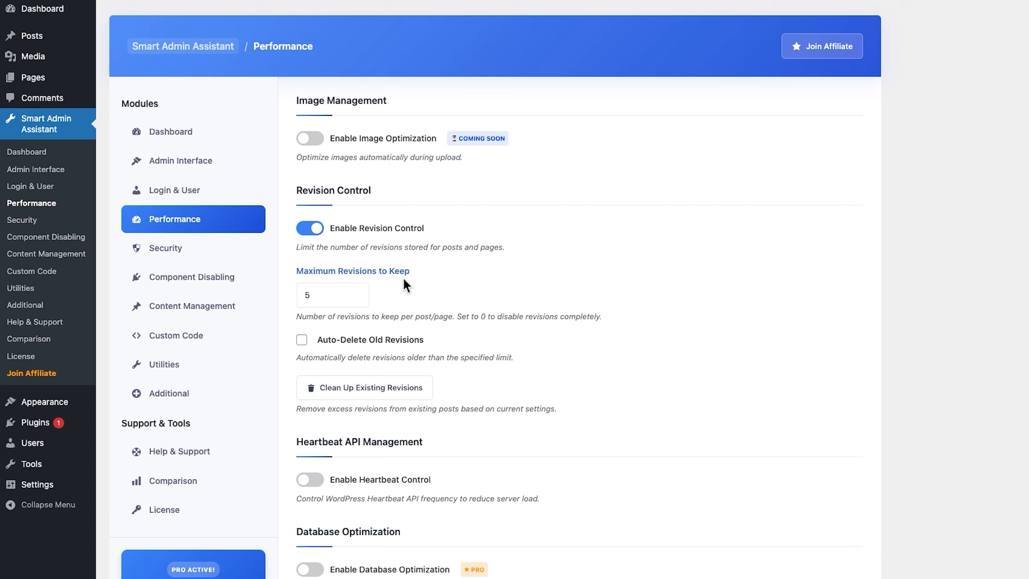
{"action": "left_click_drag", "start_coordinate": [321, 298], "coordinate": [290, 299]}
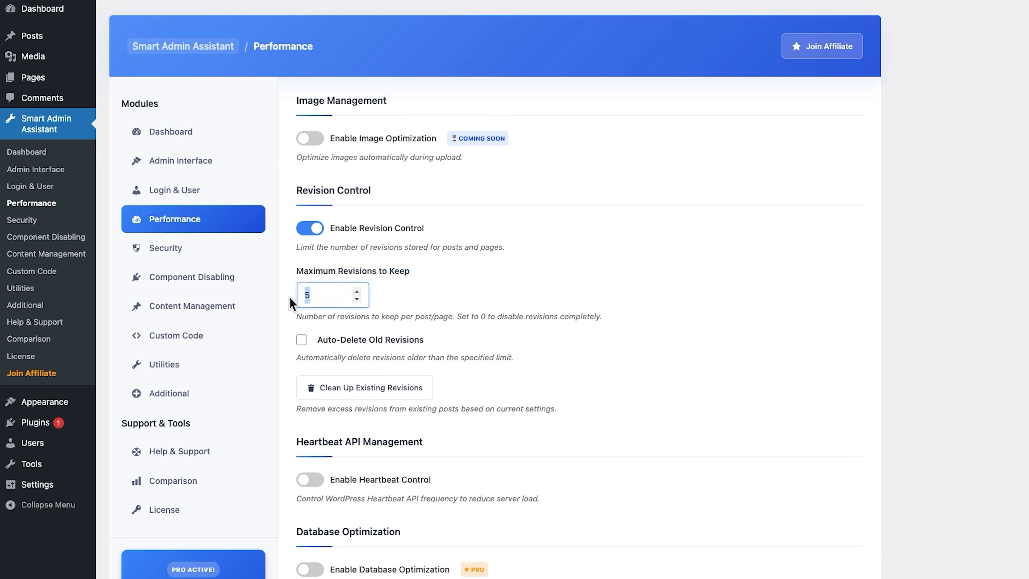
{"action": "type", "text": "3"}
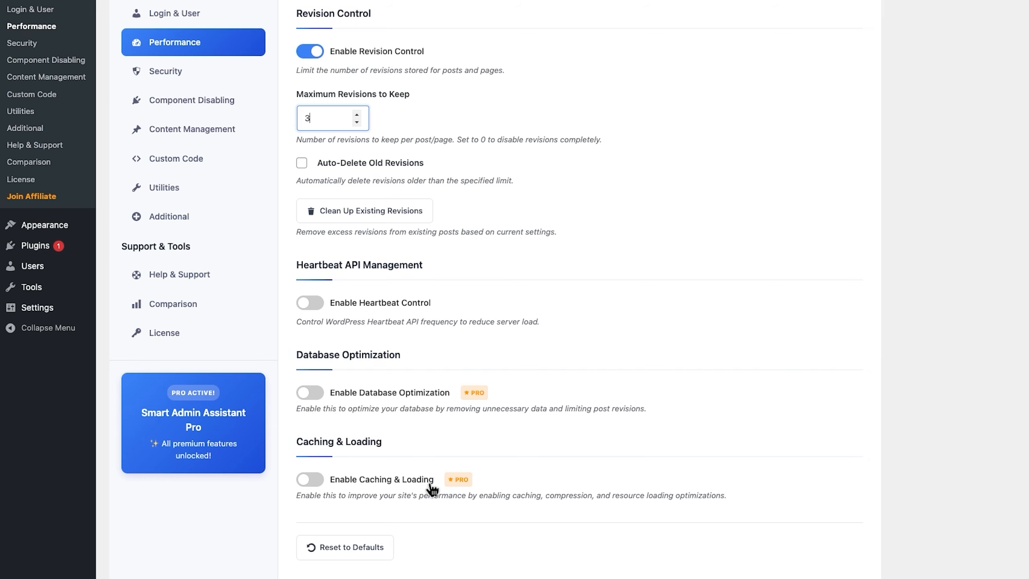
- Return to the module dashboard and open the Security module settings
{"action": "scroll", "coordinate": [433, 488], "scroll_direction": "up", "scroll_amount": 5}
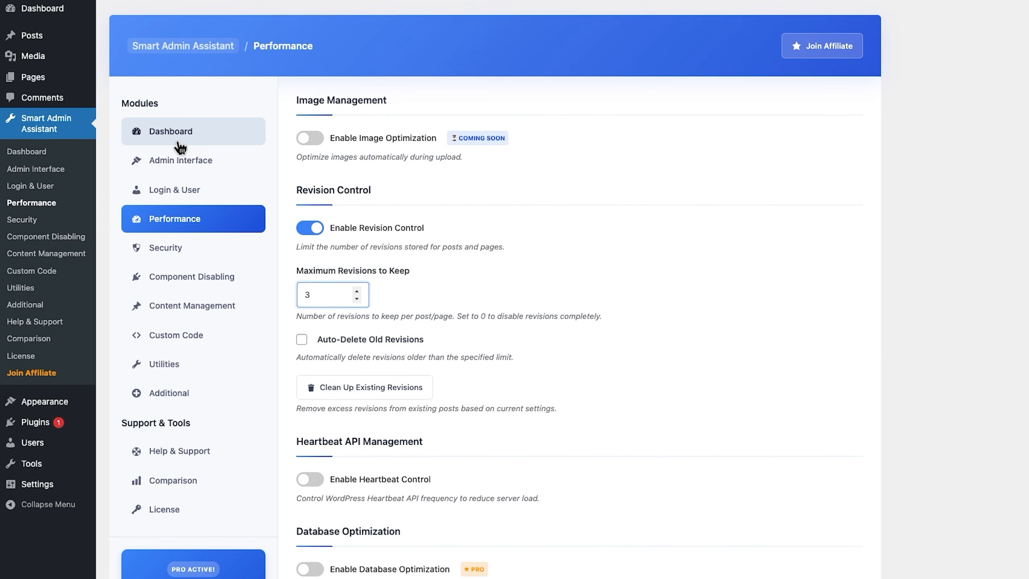
{"action": "left_click", "coordinate": [183, 136]}
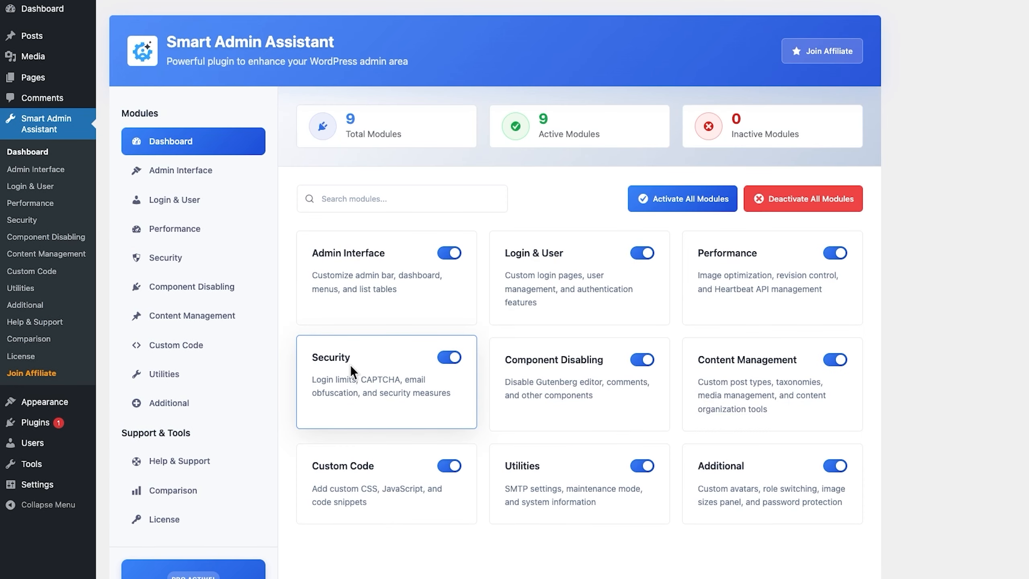
{"action": "left_click", "coordinate": [180, 259]}
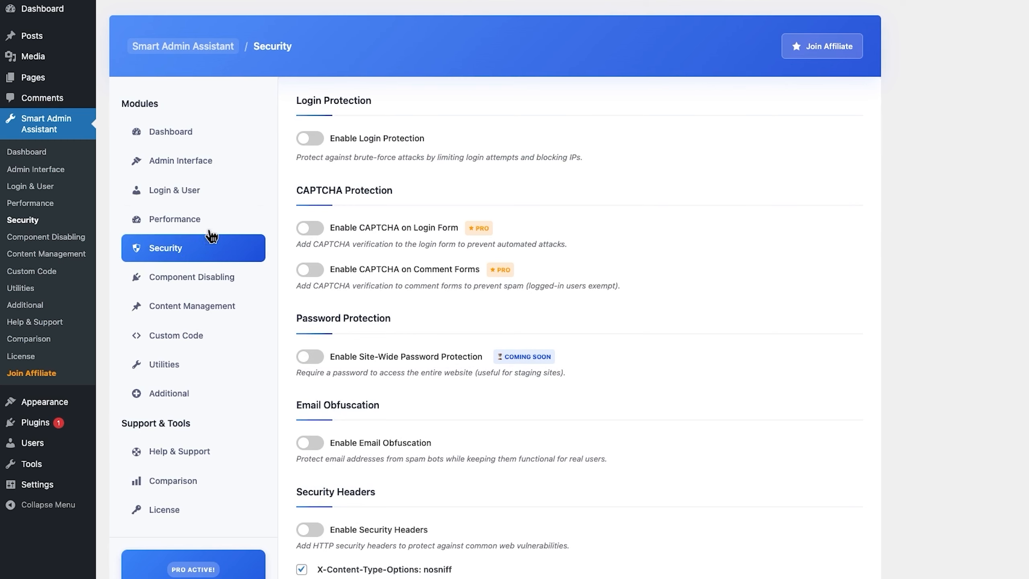
- Enable Login Protection with a maximum of 3 login attempts and a lockout duration of 15 minutes
{"action": "left_click", "coordinate": [312, 143]}
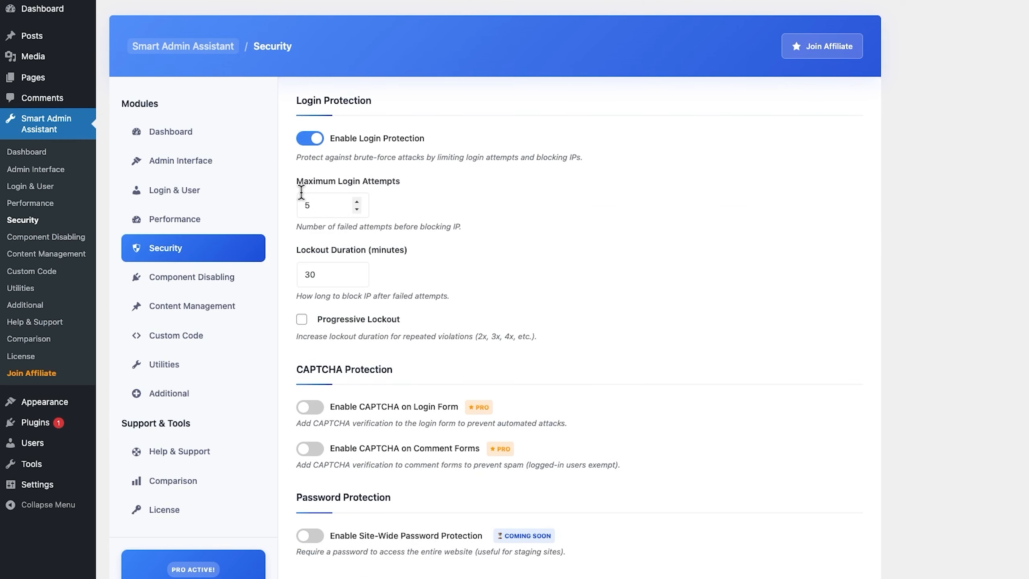
{"action": "double_click", "coordinate": [308, 205]}
{"action": "type", "text": "3"}
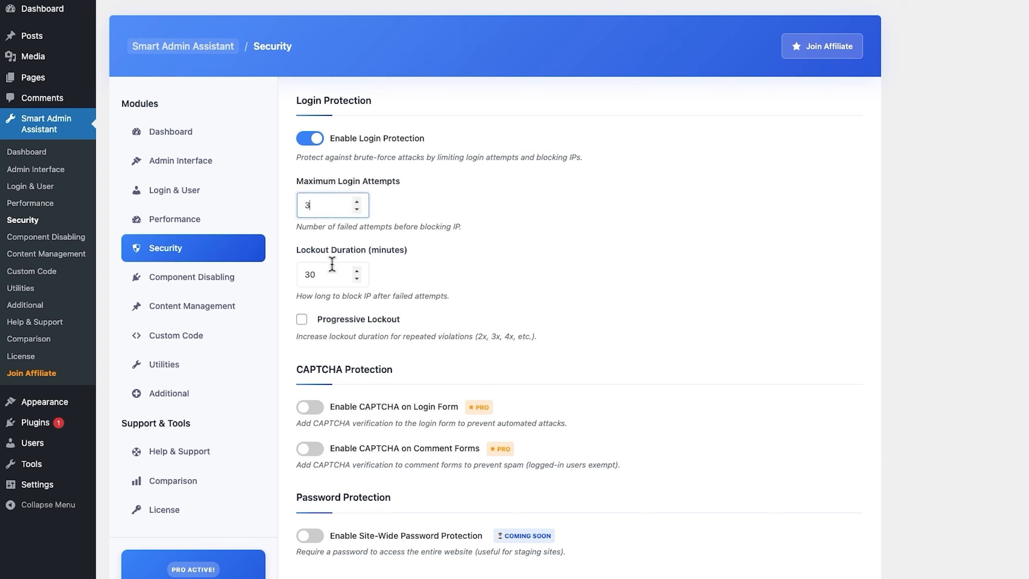
{"action": "double_click", "coordinate": [302, 272]}
{"action": "type", "text": "15"}
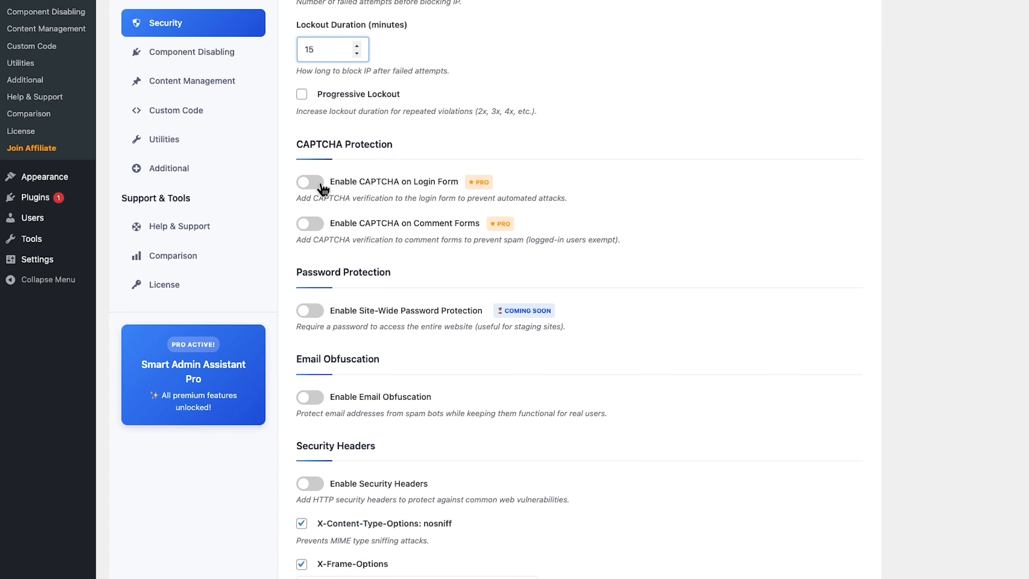
- Enable CAPTCHA on both the login form and the comment forms
{"action": "left_click", "coordinate": [326, 185]}
{"action": "scroll", "coordinate": [325, 189], "scroll_direction": "down", "scroll_amount": 1}
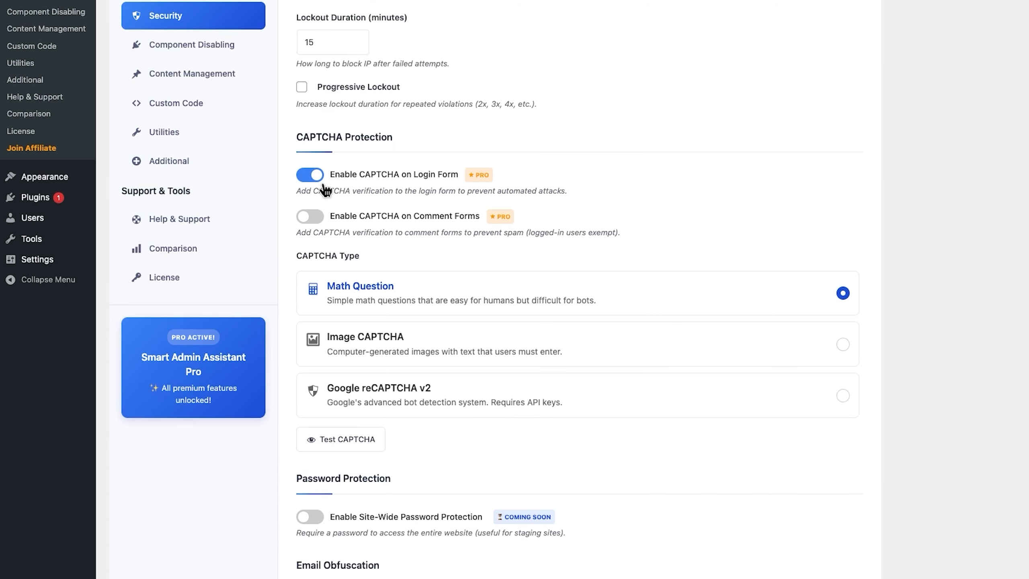
{"action": "scroll", "coordinate": [318, 194], "scroll_direction": "down", "scroll_amount": 1}
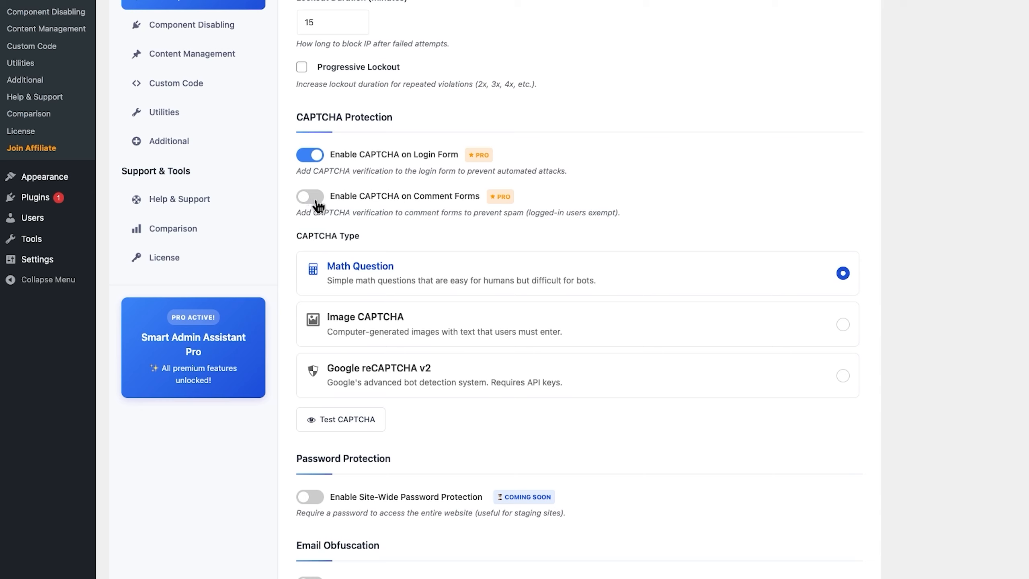
{"action": "left_click", "coordinate": [315, 203]}
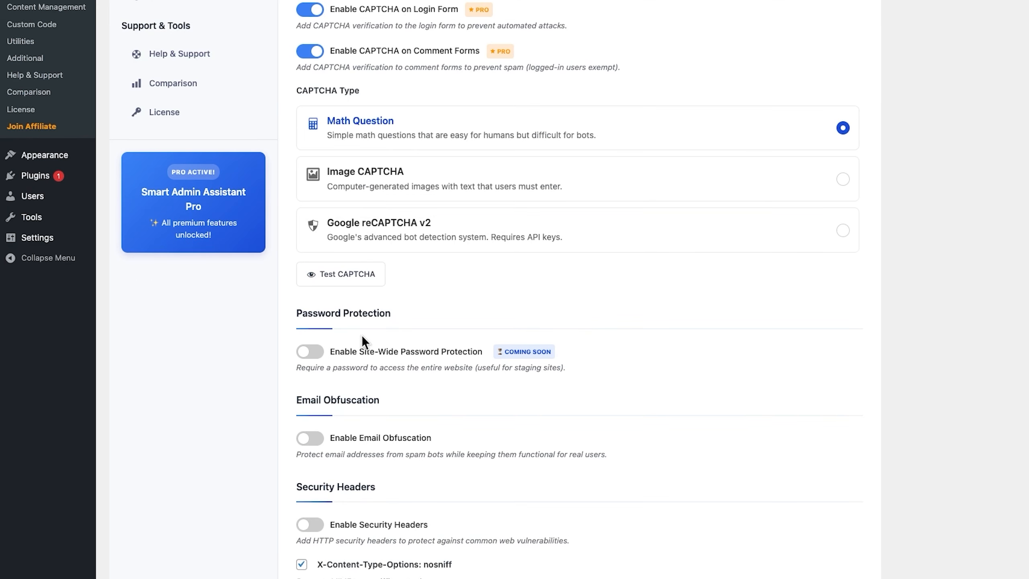
- Review the remaining Security settings for email obfuscation, security headers, WordPress hardening, IP management and security monitoring
{"action": "scroll", "coordinate": [349, 357], "scroll_direction": "down", "scroll_amount": 1}
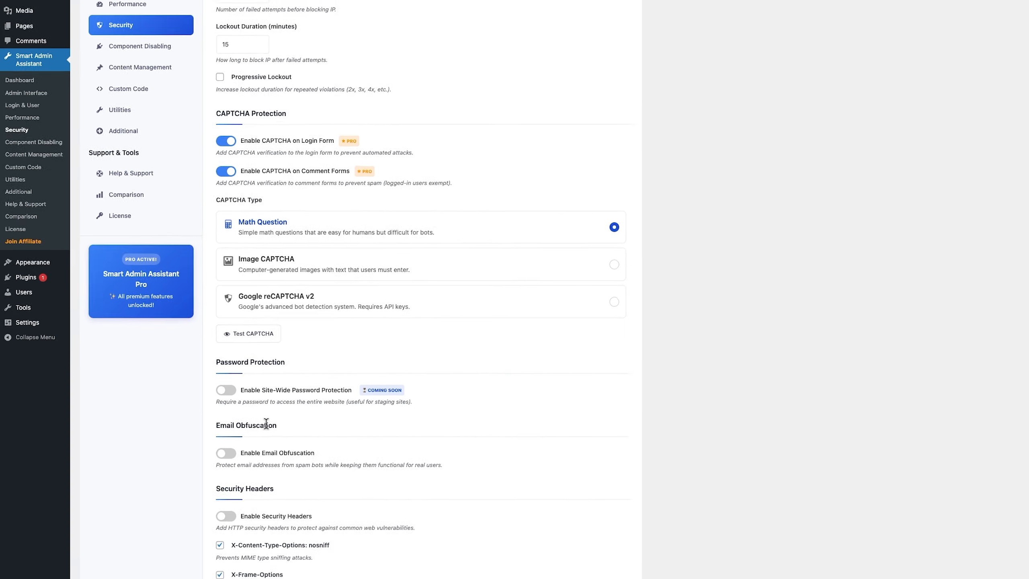
{"action": "scroll", "coordinate": [255, 454], "scroll_direction": "down", "scroll_amount": 3}
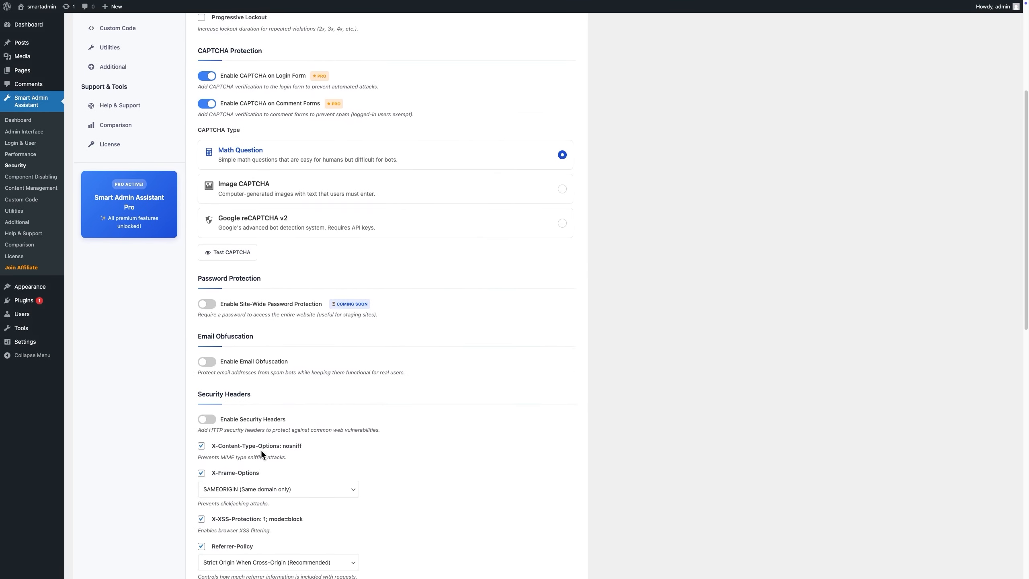
{"action": "scroll", "coordinate": [258, 473], "scroll_direction": "down", "scroll_amount": 6}
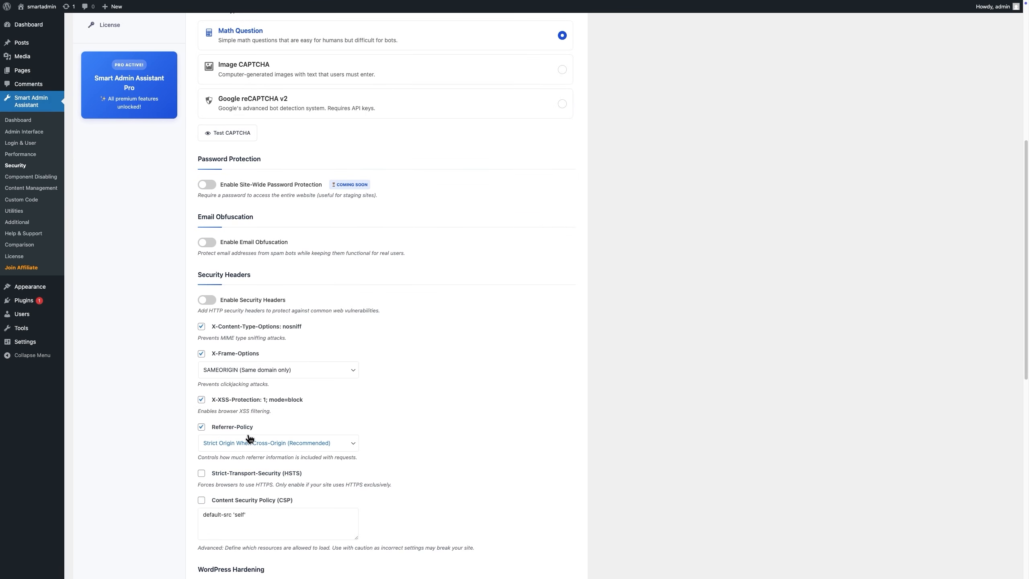
{"action": "scroll", "coordinate": [252, 441], "scroll_direction": "down", "scroll_amount": 6}
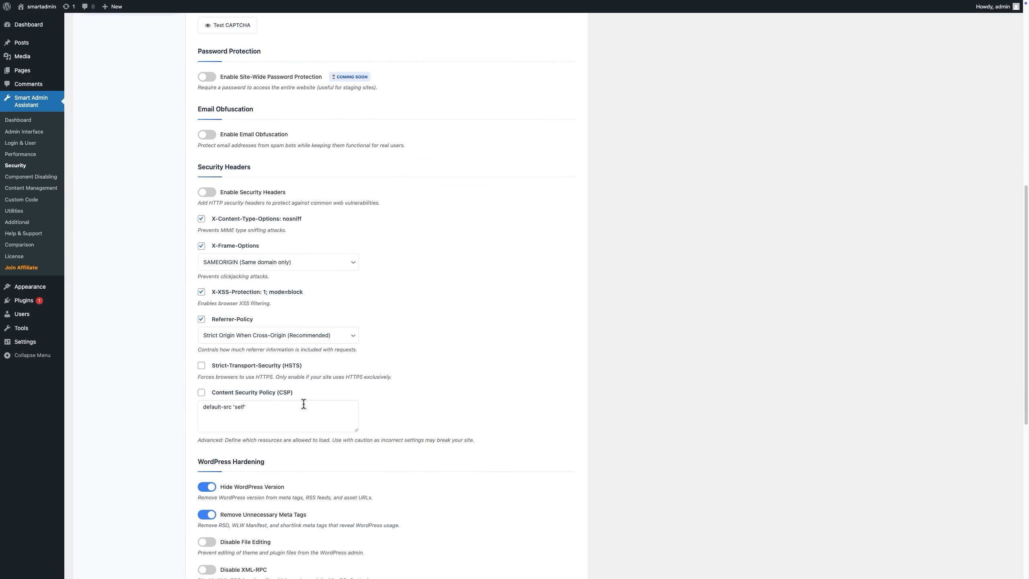
{"action": "scroll", "coordinate": [301, 405], "scroll_direction": "down", "scroll_amount": 5}
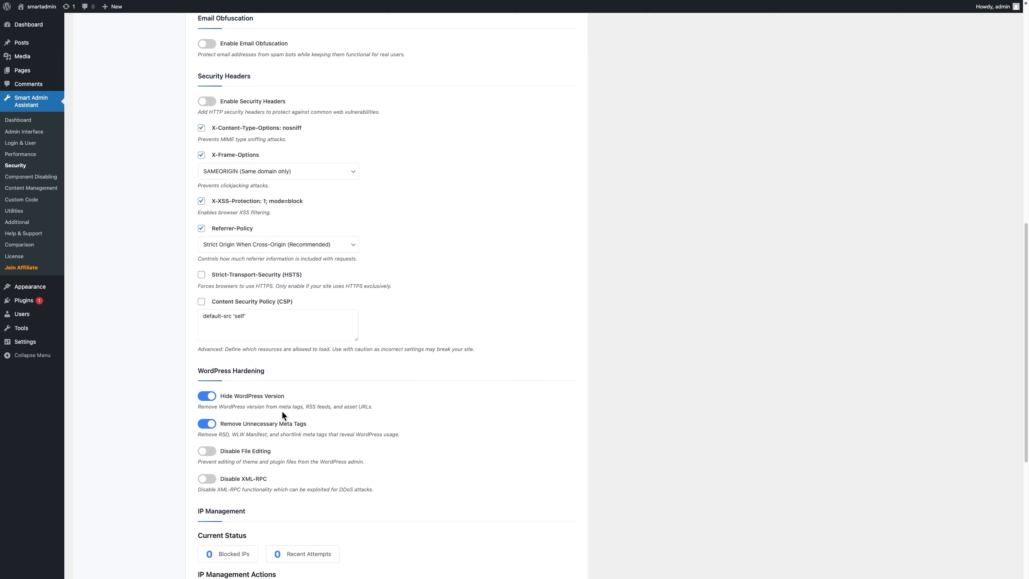
{"action": "scroll", "coordinate": [318, 425], "scroll_direction": "down", "scroll_amount": 6}
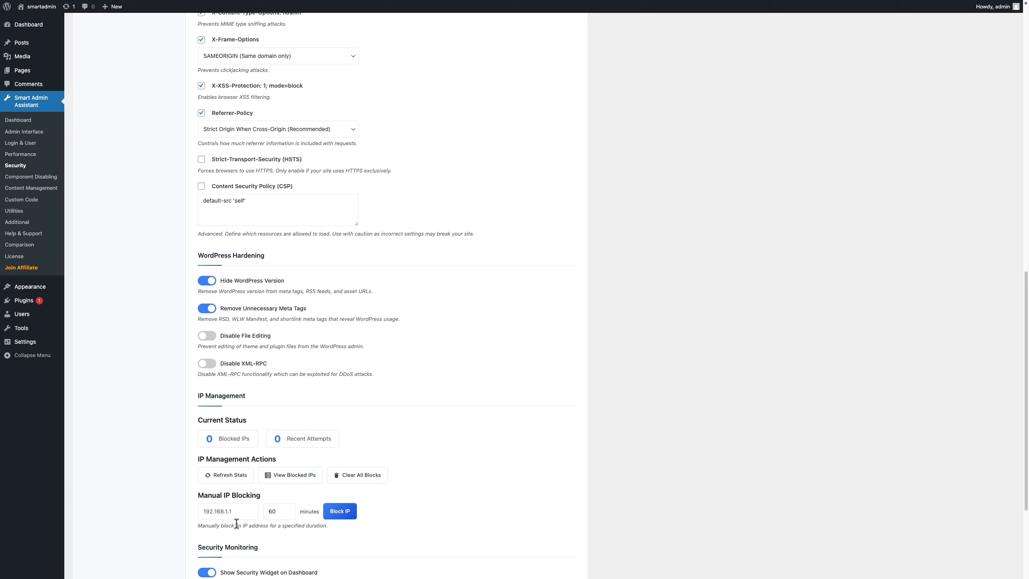
{"action": "scroll", "coordinate": [320, 516], "scroll_direction": "down", "scroll_amount": 3}
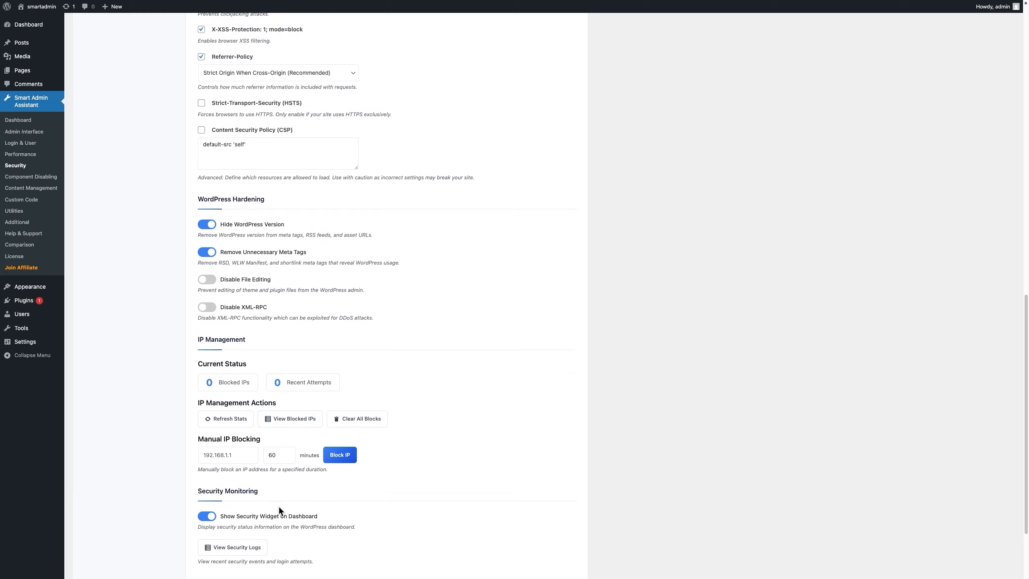
{"action": "scroll", "coordinate": [308, 522], "scroll_direction": "down", "scroll_amount": 2}
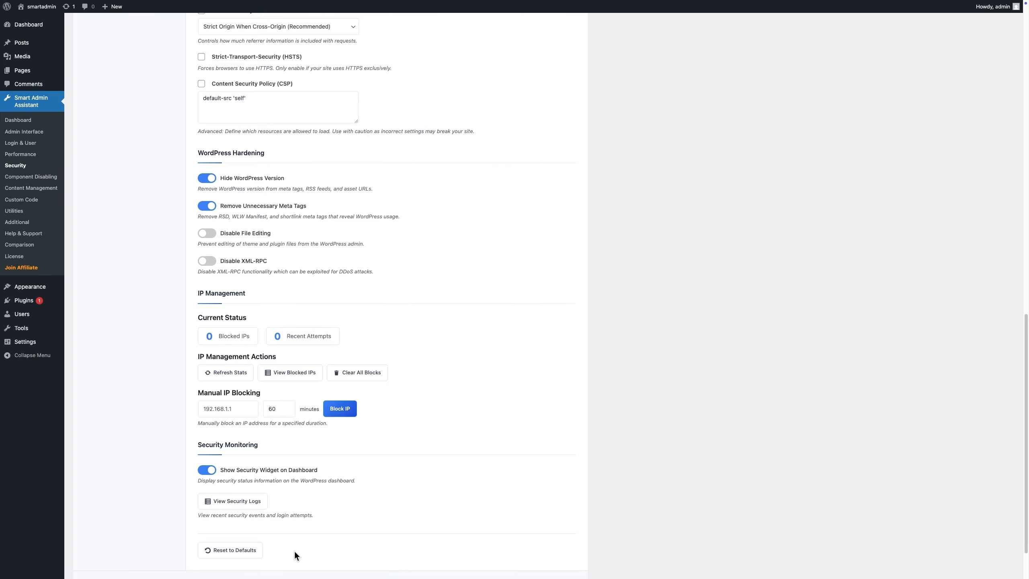
- Return to the module dashboard and open the Component Disabling module settings
{"action": "scroll", "coordinate": [294, 552], "scroll_direction": "up", "scroll_amount": 20}
{"action": "scroll", "coordinate": [294, 551], "scroll_direction": "up", "scroll_amount": 3}
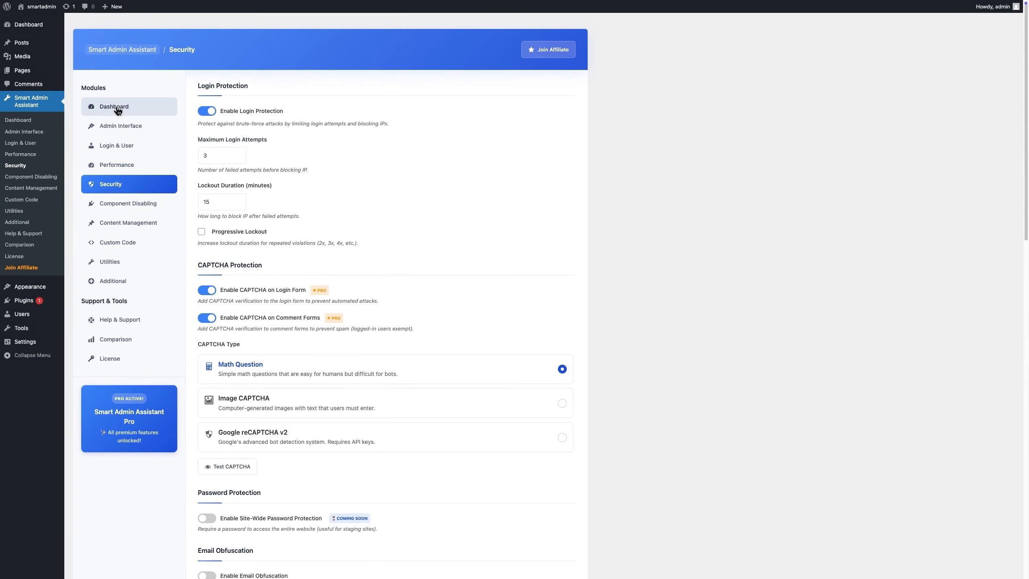
{"action": "left_click", "coordinate": [164, 109]}
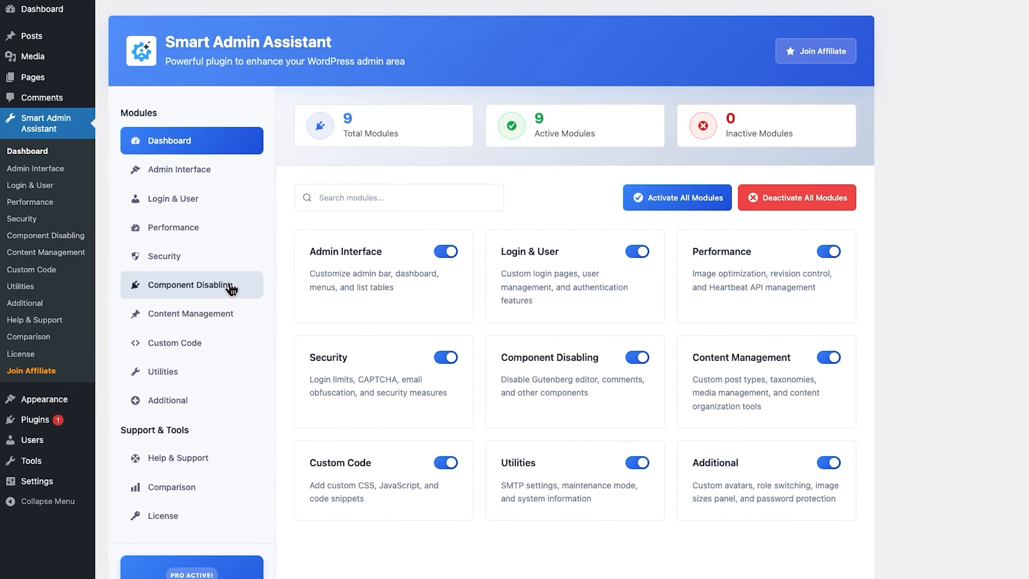
{"action": "left_click", "coordinate": [156, 213]}
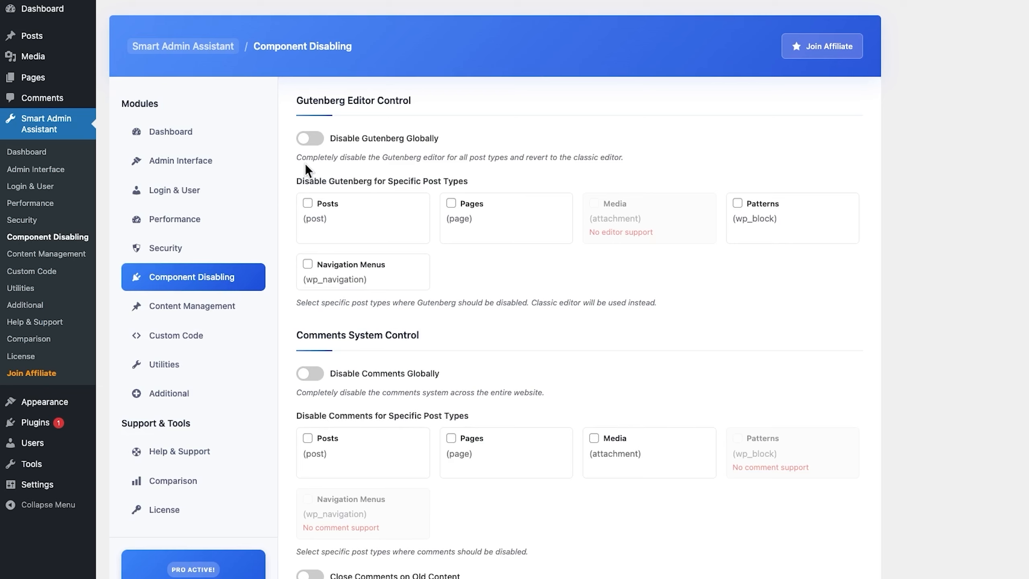
- Disable the Gutenberg editor globally and go to the Posts section to check the editor
{"action": "left_click", "coordinate": [316, 147]}
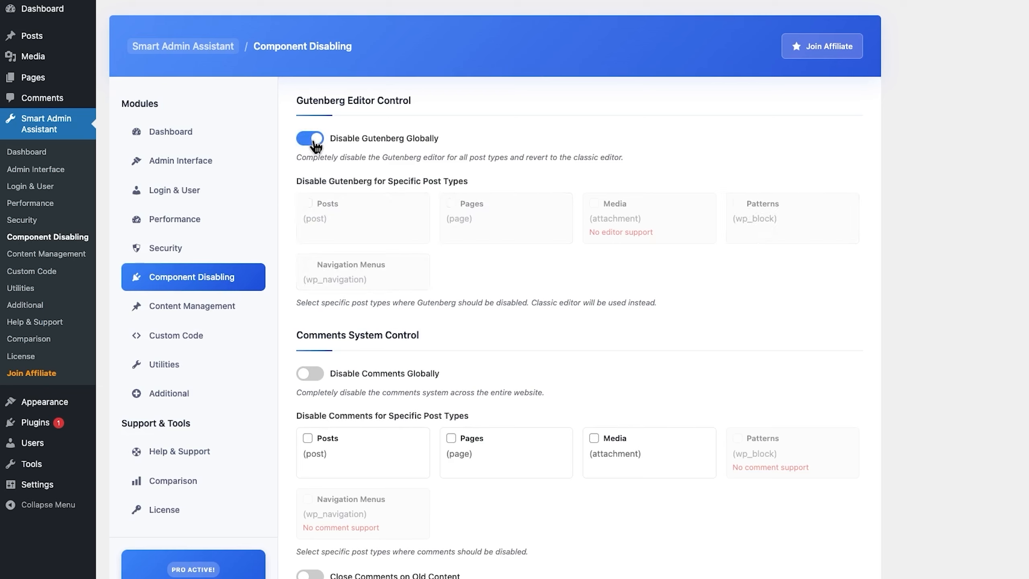
{"action": "left_click", "coordinate": [35, 38]}
{"action": "left_click", "coordinate": [106, 109]}
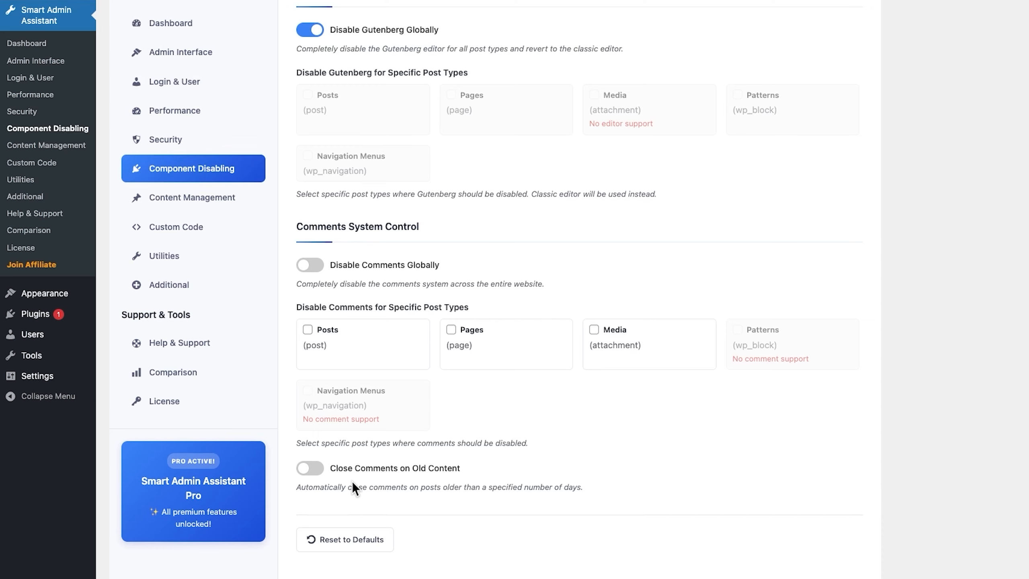
- Return to the module dashboard and open the Content Management module settings
{"action": "scroll", "coordinate": [230, 127], "scroll_direction": "up", "scroll_amount": 3}
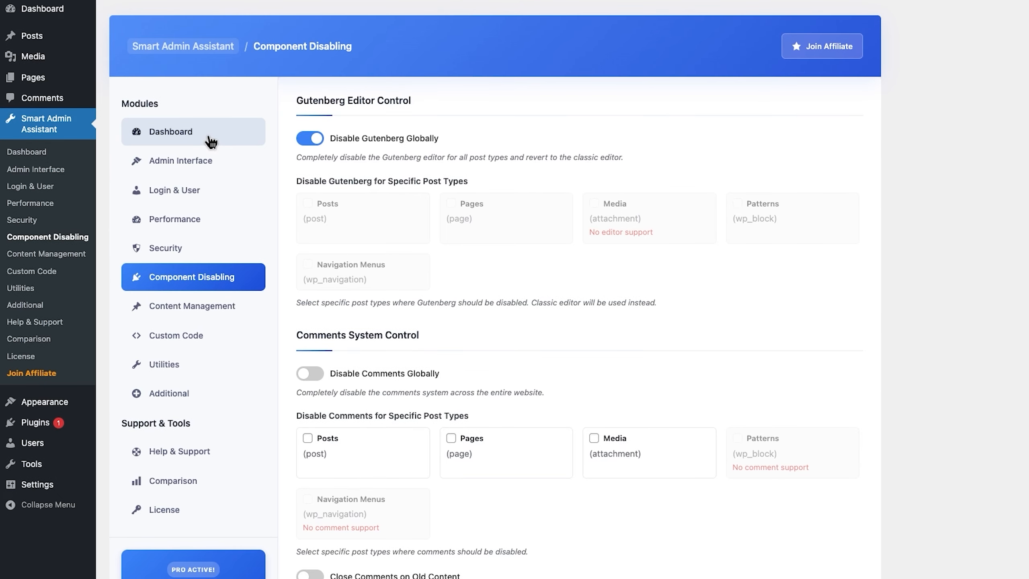
{"action": "left_click", "coordinate": [210, 138]}
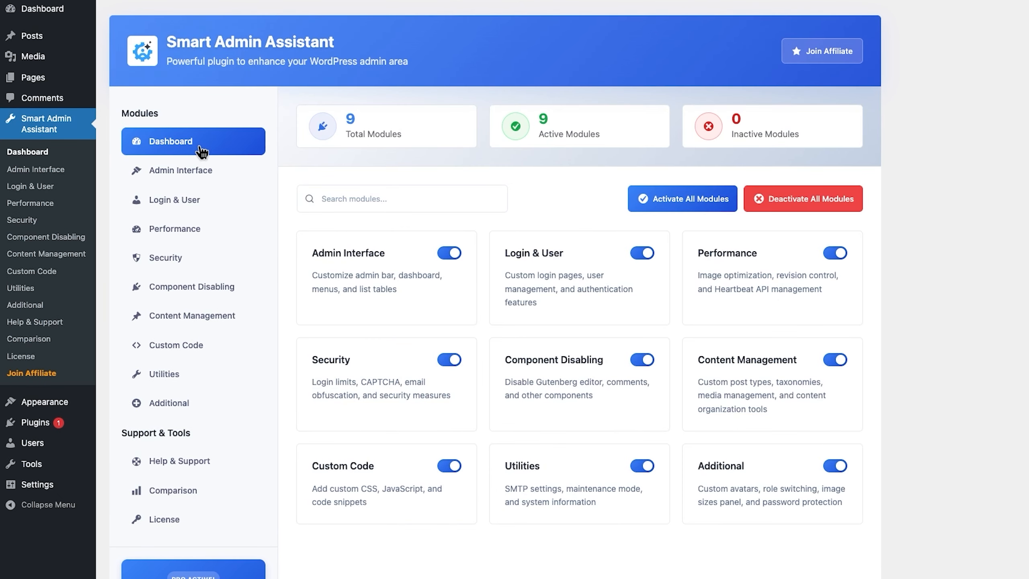
{"action": "left_click", "coordinate": [225, 317]}
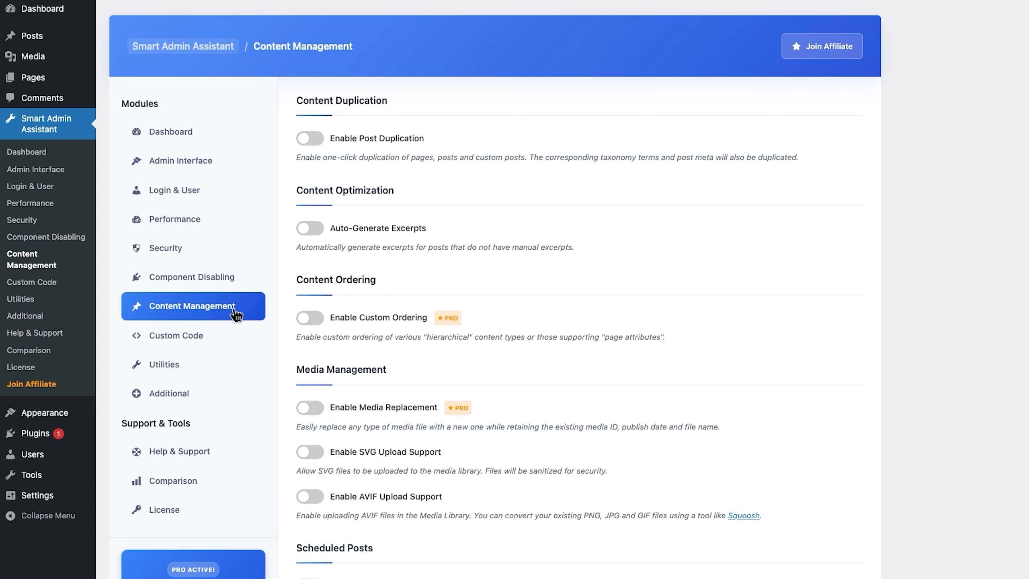
- Enable Post Duplication and remove the Editor role from the allowed roles, leaving only Administrator
{"action": "left_click", "coordinate": [311, 139]}
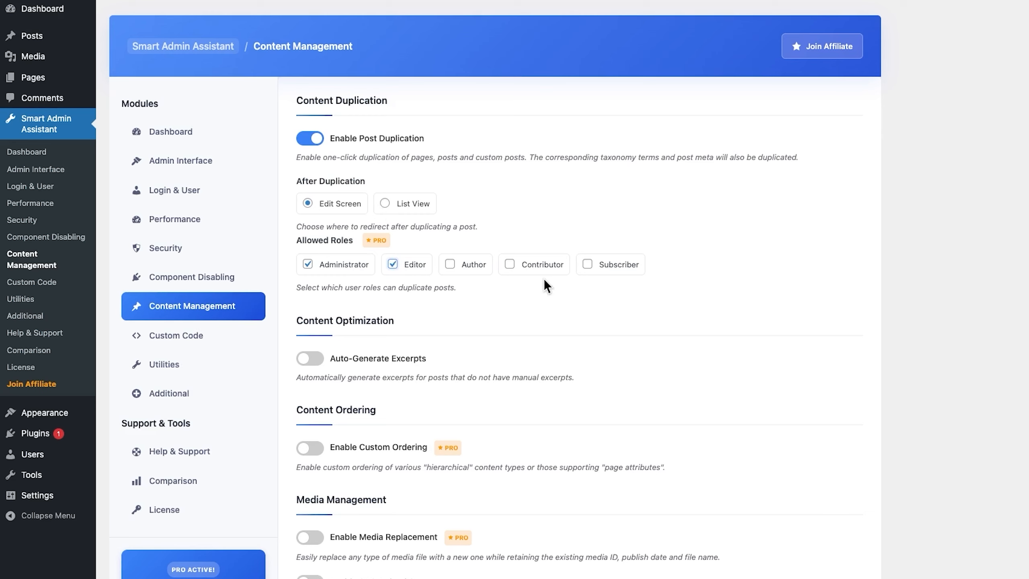
{"action": "left_click", "coordinate": [391, 268]}
- Enable Custom Ordering for pages and reorder the Pages list by moving the first page down
{"action": "scroll", "coordinate": [343, 371], "scroll_direction": "down", "scroll_amount": 6}
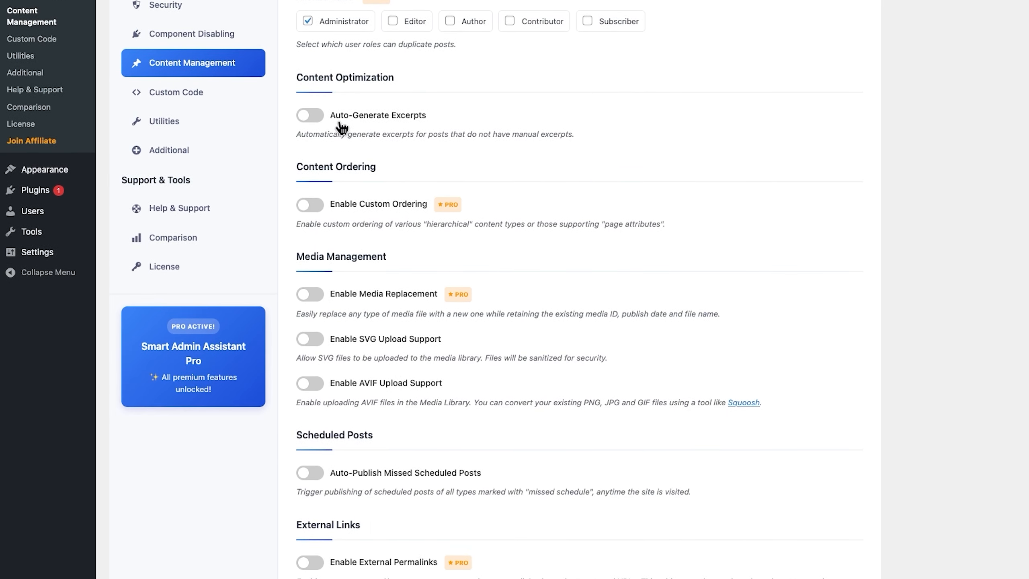
{"action": "left_click", "coordinate": [311, 205]}
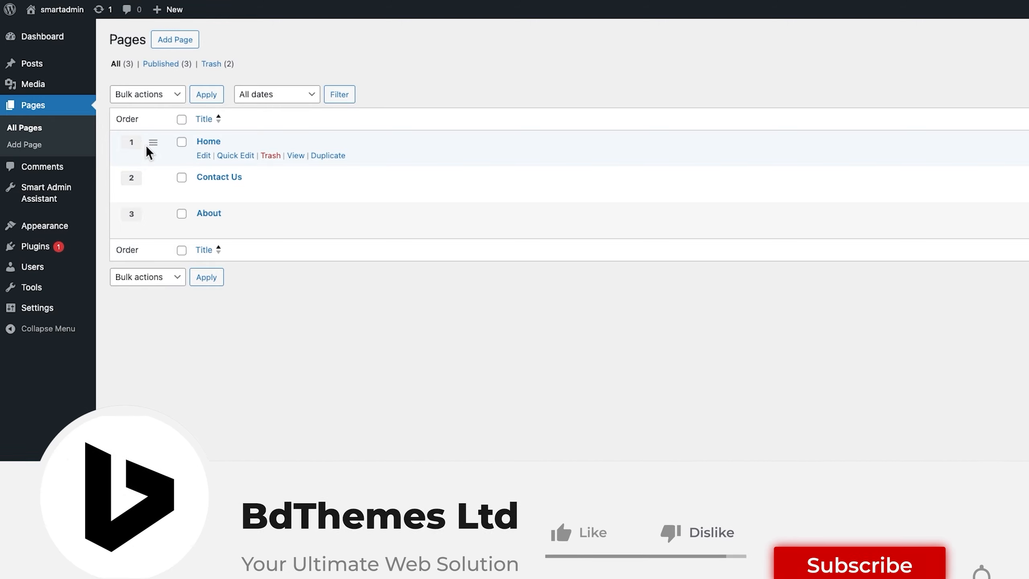
{"action": "left_click_drag", "start_coordinate": [147, 148], "coordinate": [150, 215]}
{"action": "left_click_drag", "start_coordinate": [153, 147], "coordinate": [150, 194]}
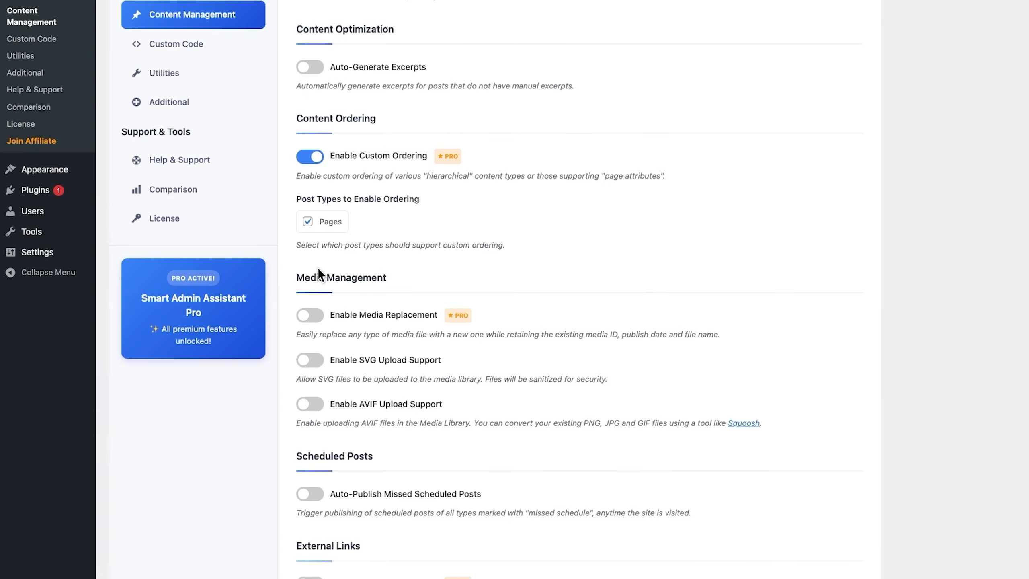
- Enable External Permalinks for the Posts and Pages post types
{"action": "scroll", "coordinate": [318, 267], "scroll_direction": "down", "scroll_amount": 1}
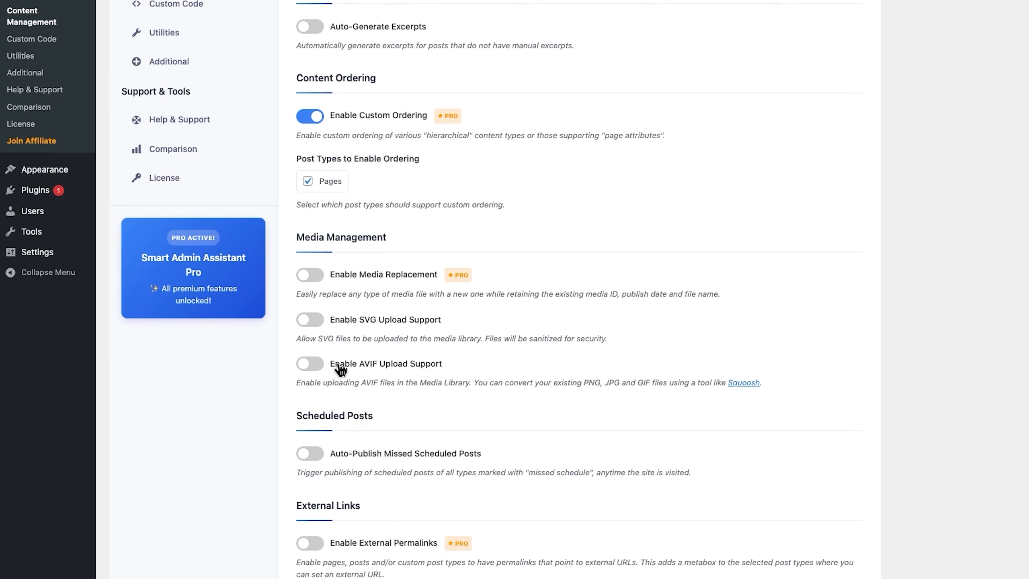
{"action": "scroll", "coordinate": [341, 369], "scroll_direction": "down", "scroll_amount": 2}
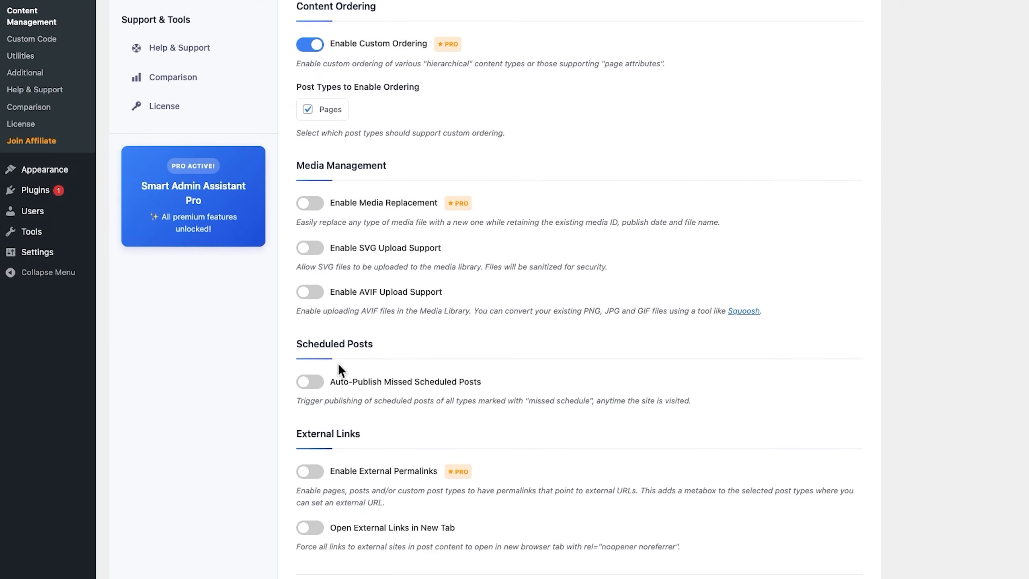
{"action": "scroll", "coordinate": [334, 362], "scroll_direction": "down", "scroll_amount": 2}
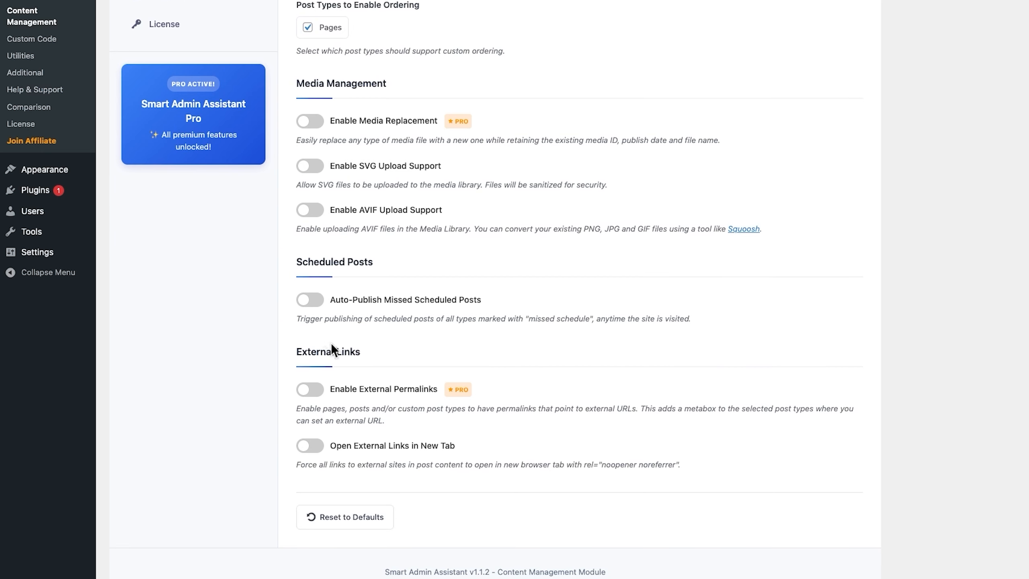
{"action": "left_click", "coordinate": [314, 395]}
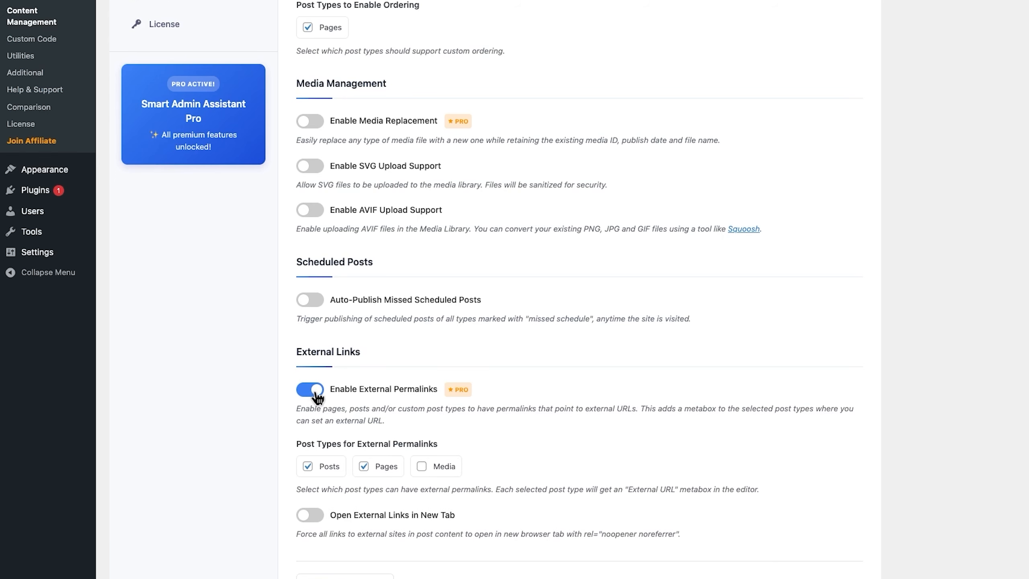
{"action": "scroll", "coordinate": [318, 398], "scroll_direction": "down", "scroll_amount": 2}
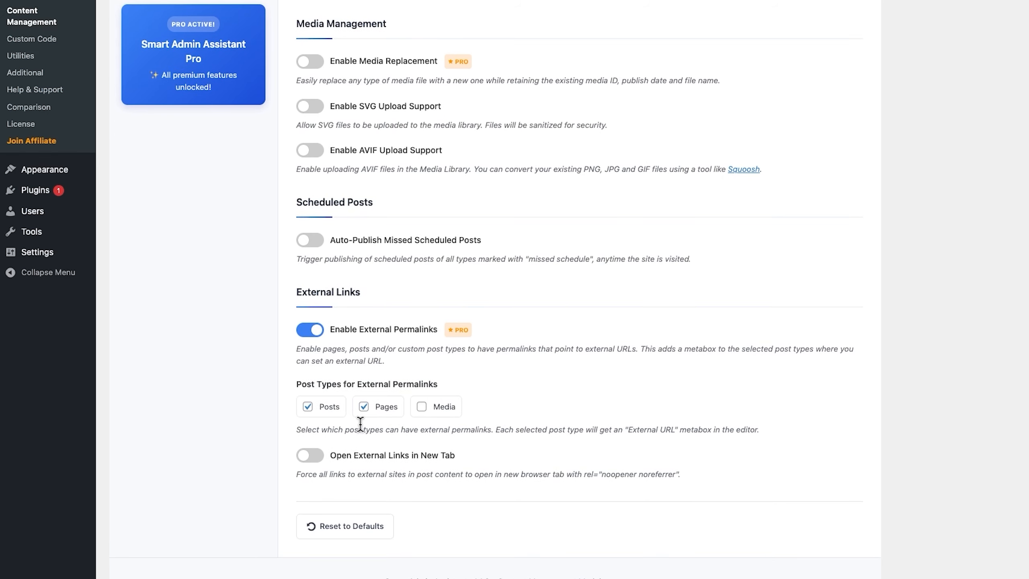